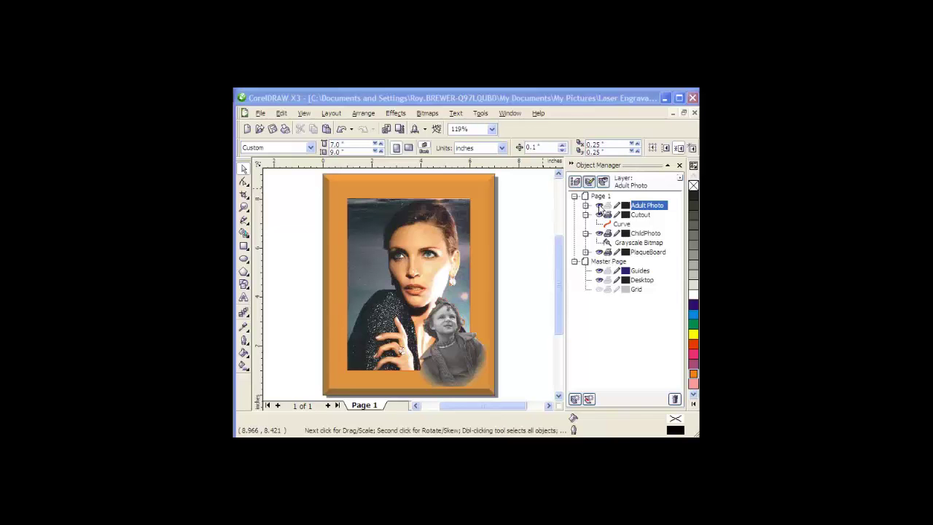
Step: Hide the Adult Photo and PlaqueBoard layers, then open the 8x10Frame.cdt template
{"action": "left_click", "coordinate": [598, 205]}
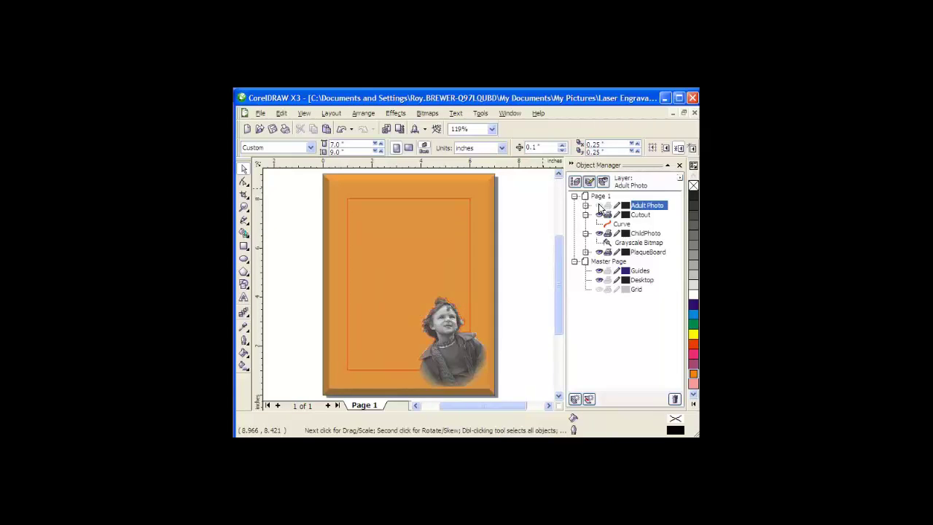
{"action": "left_click", "coordinate": [599, 253]}
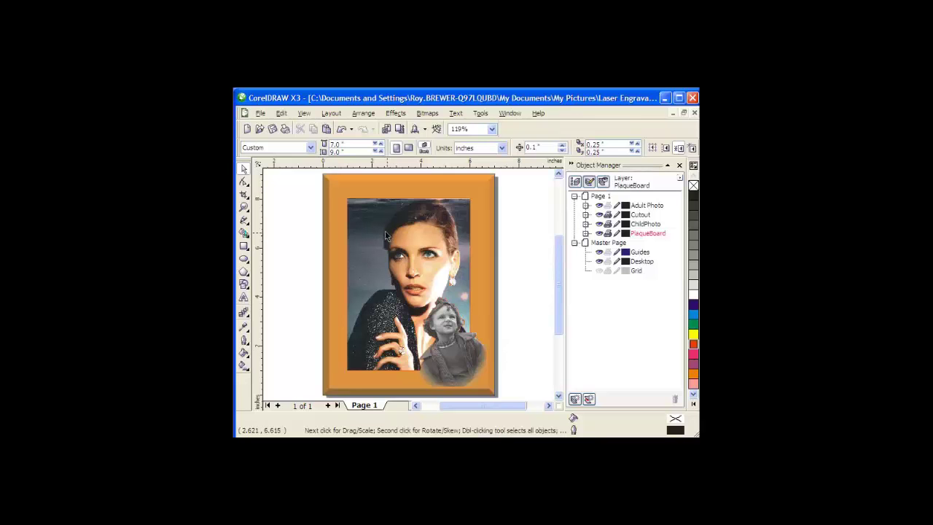
{"action": "left_click", "coordinate": [261, 113]}
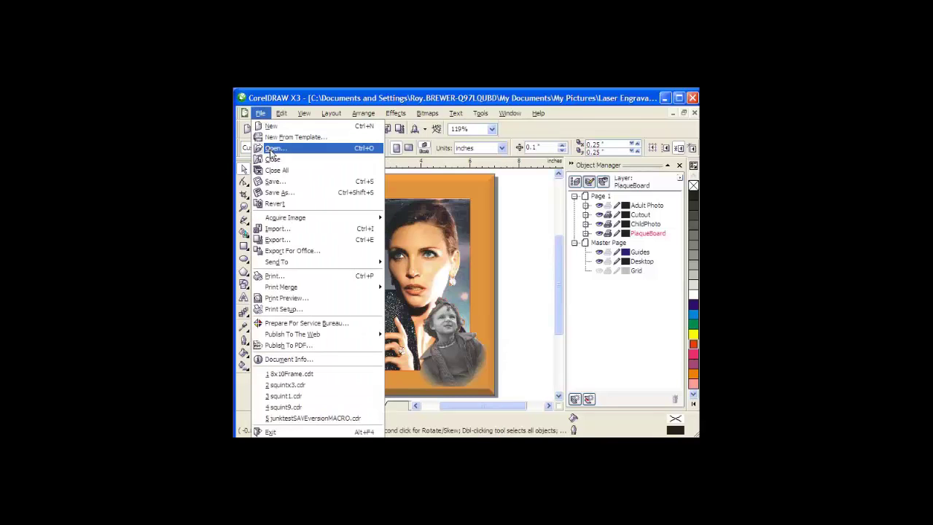
{"action": "left_click", "coordinate": [271, 149]}
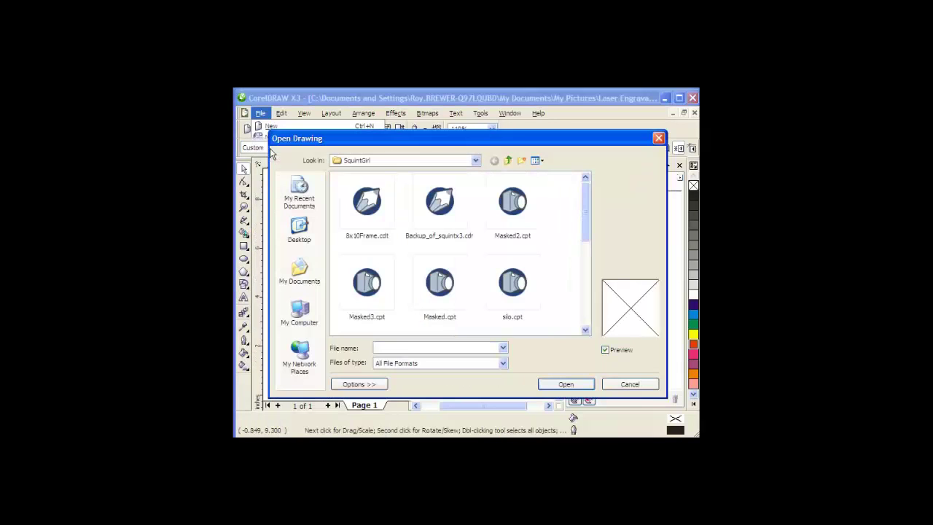
{"action": "left_click", "coordinate": [379, 211]}
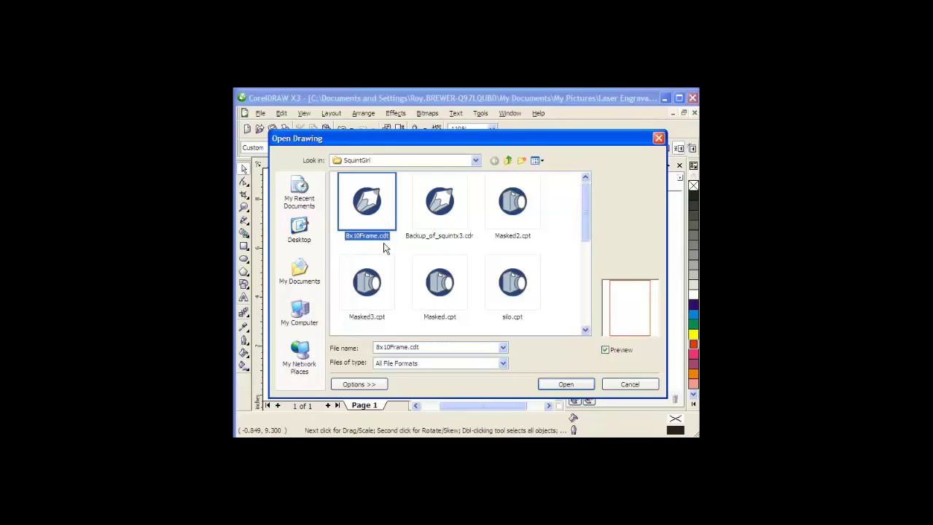
{"action": "left_click", "coordinate": [565, 384]}
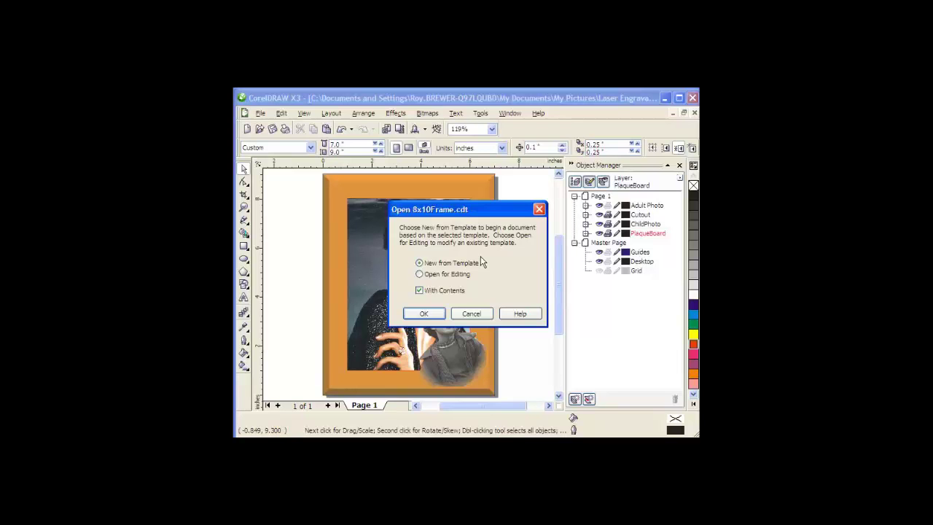
Step: Create the 8x10 frame document, check the red rectangle is 5 × 7 inches, then switch to PHOTO-PAINT
{"action": "left_click", "coordinate": [421, 313]}
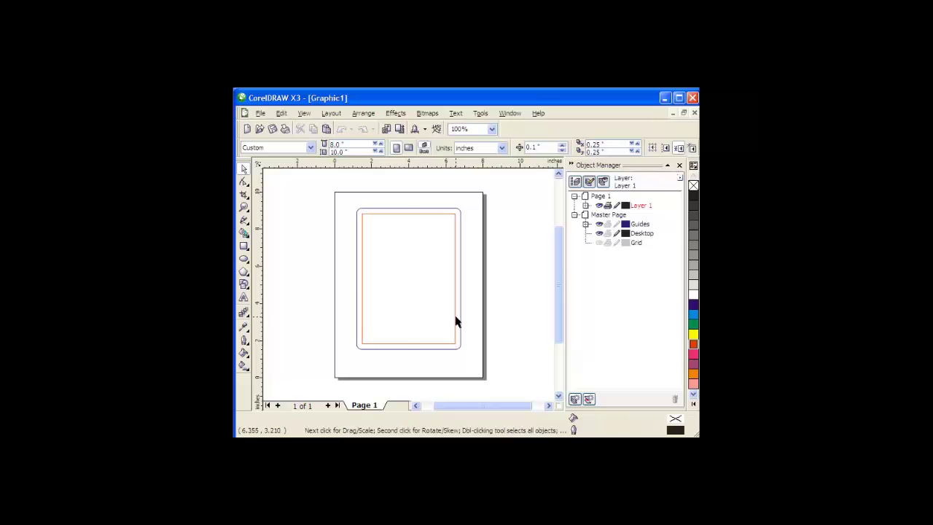
{"action": "left_click", "coordinate": [455, 315]}
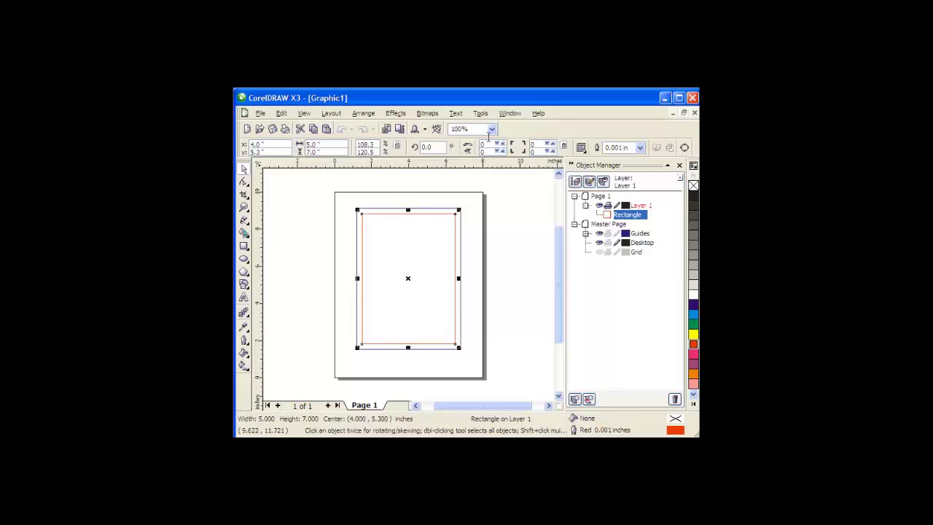
{"action": "left_click", "coordinate": [425, 130]}
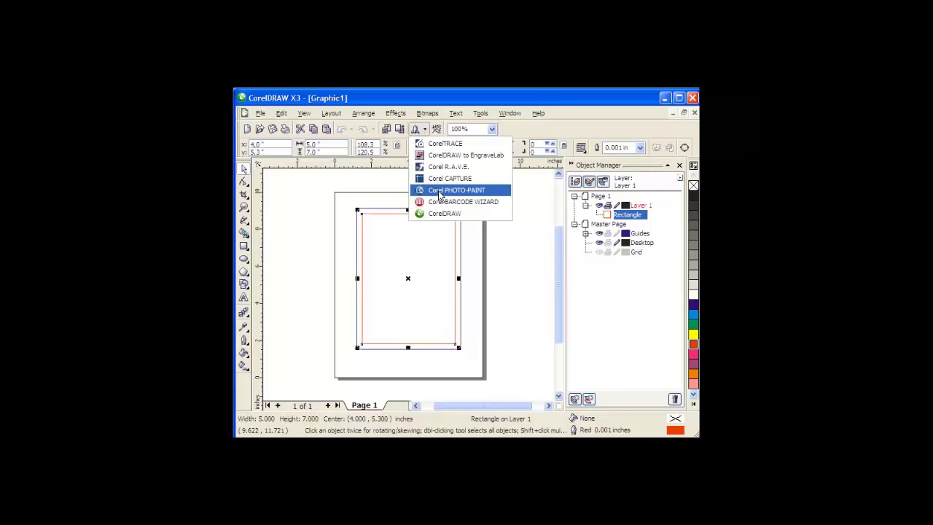
{"action": "left_click", "coordinate": [285, 198]}
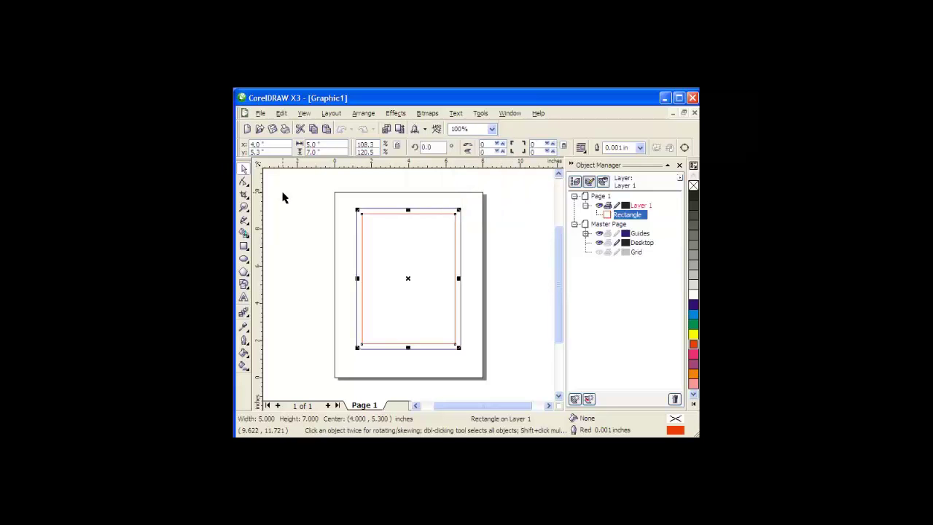
{"action": "key", "text": "alt+Tab"}
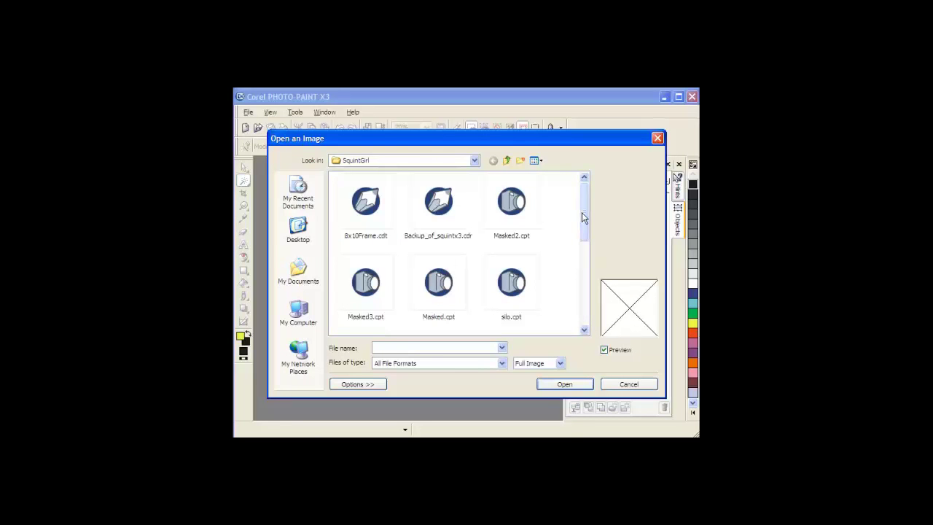
Step: Open SquintingGirl.jpg from the SquintGirl folder and maximize its image window
{"action": "left_click_drag", "start_coordinate": [583, 218], "coordinate": [584, 284]}
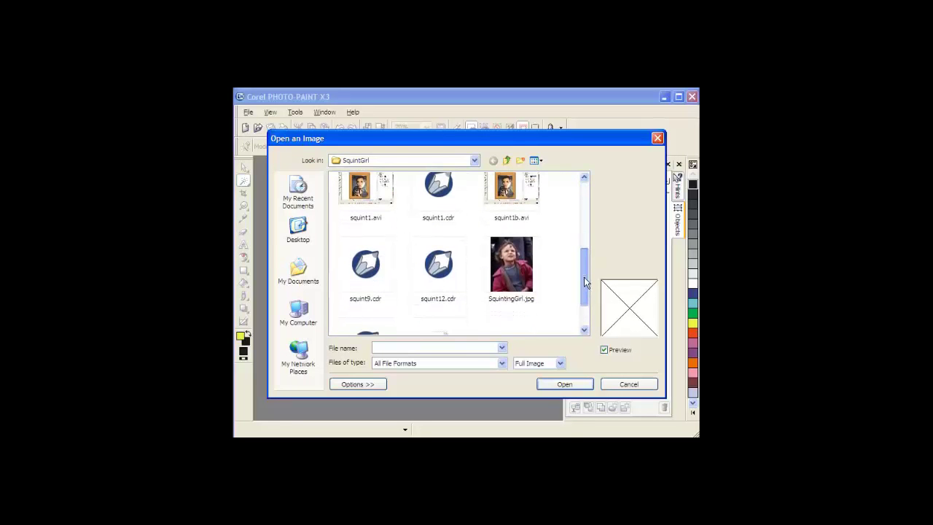
{"action": "double_click", "coordinate": [511, 276]}
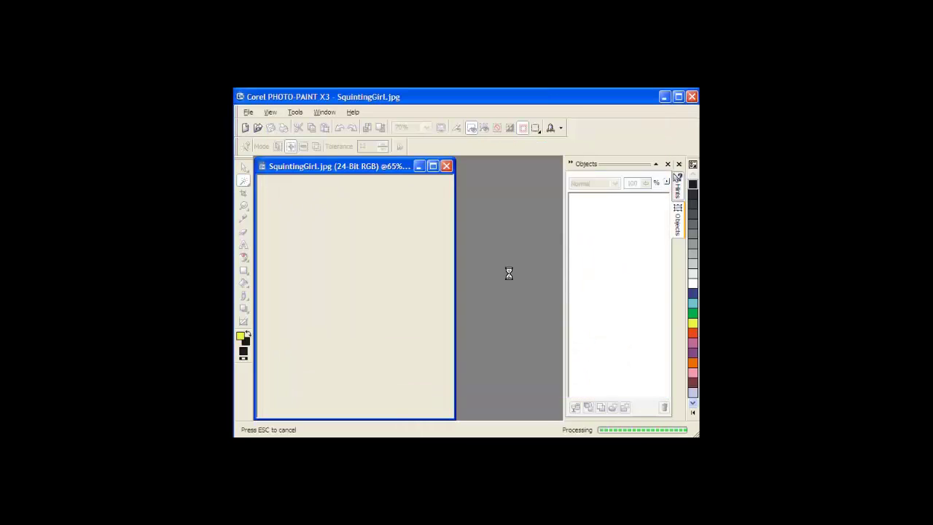
{"action": "left_click", "coordinate": [432, 167]}
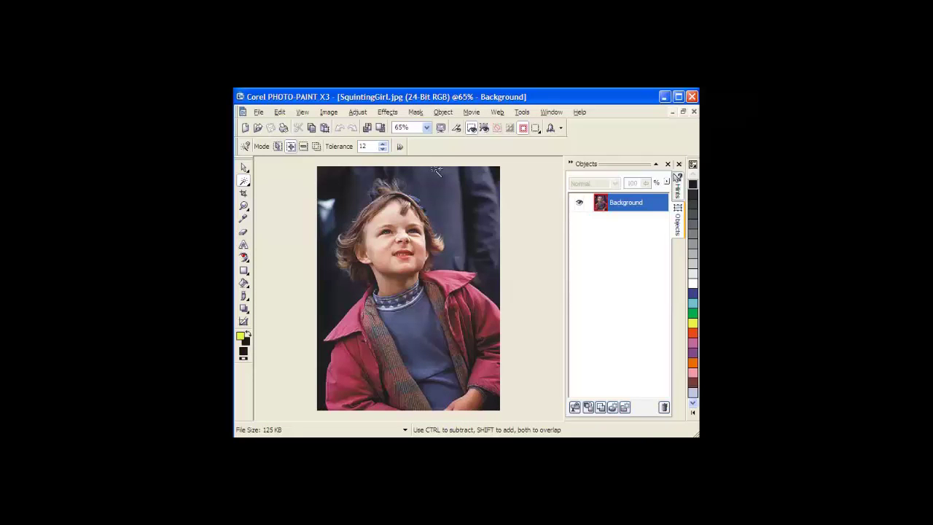
Step: Zoom the photo To Fit and set the Magic Wand to tolerance 11 in Normal mode
{"action": "left_click", "coordinate": [427, 128]}
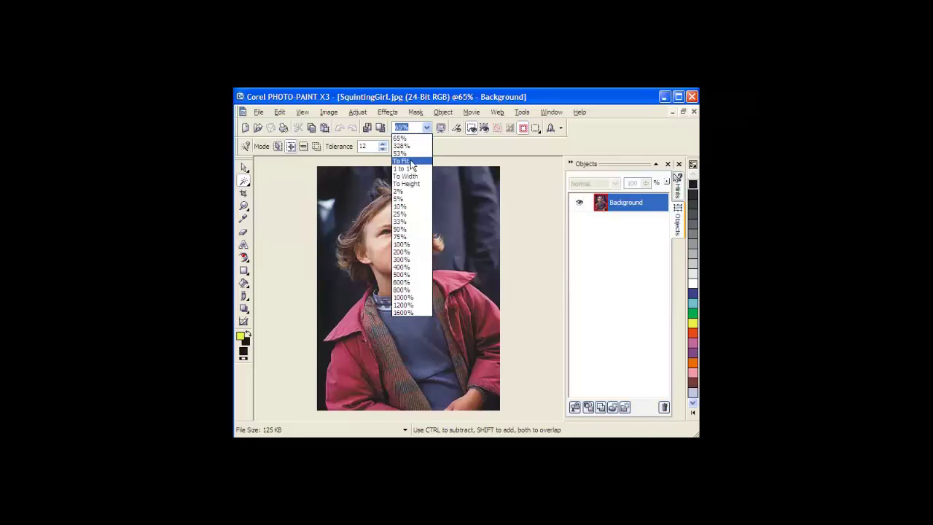
{"action": "left_click", "coordinate": [411, 161]}
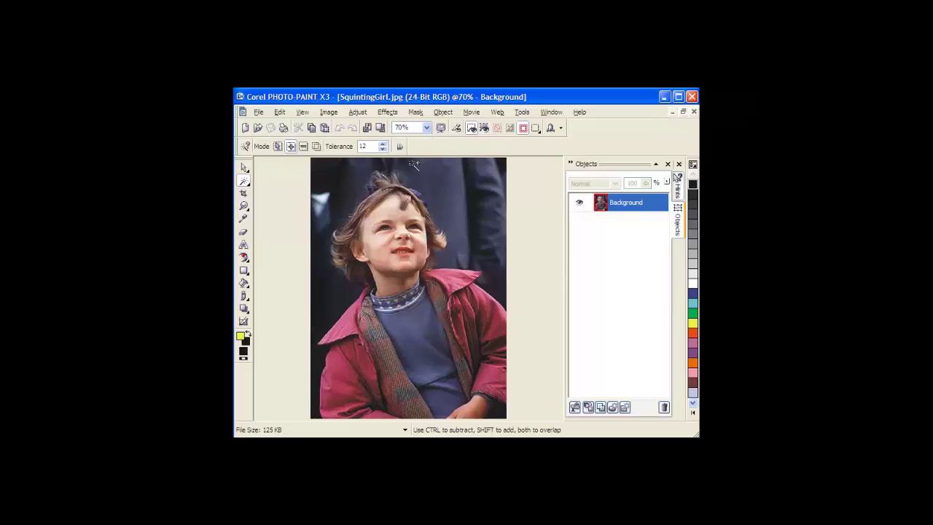
{"action": "double_click", "coordinate": [368, 145]}
{"action": "type", "text": "1"}
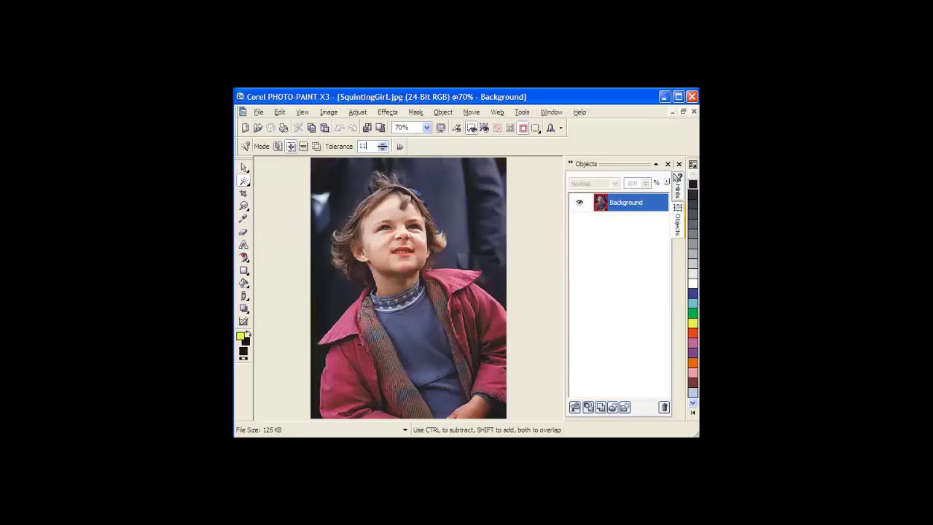
{"action": "left_click", "coordinate": [277, 146]}
Step: Magic-wand the dark background at several spots around the top of the girl's head
{"action": "left_click", "coordinate": [316, 163]}
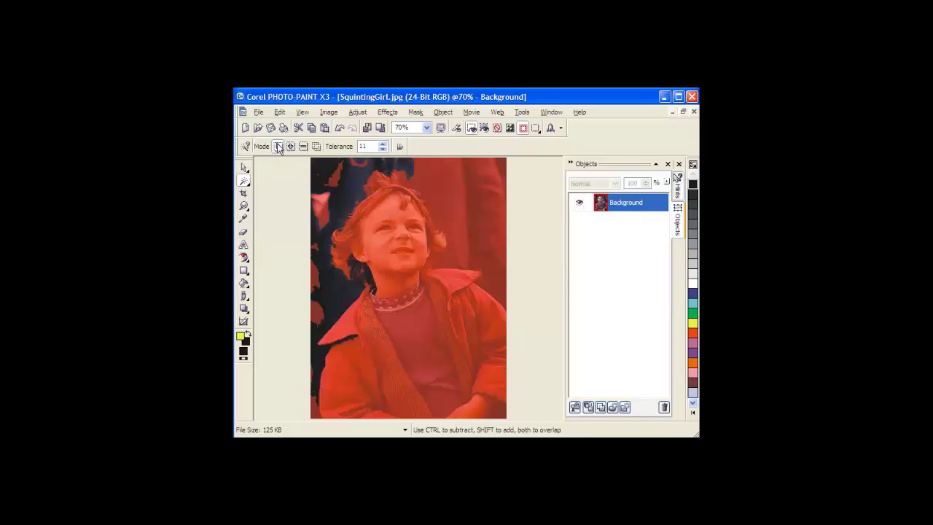
{"action": "left_click", "coordinate": [488, 162]}
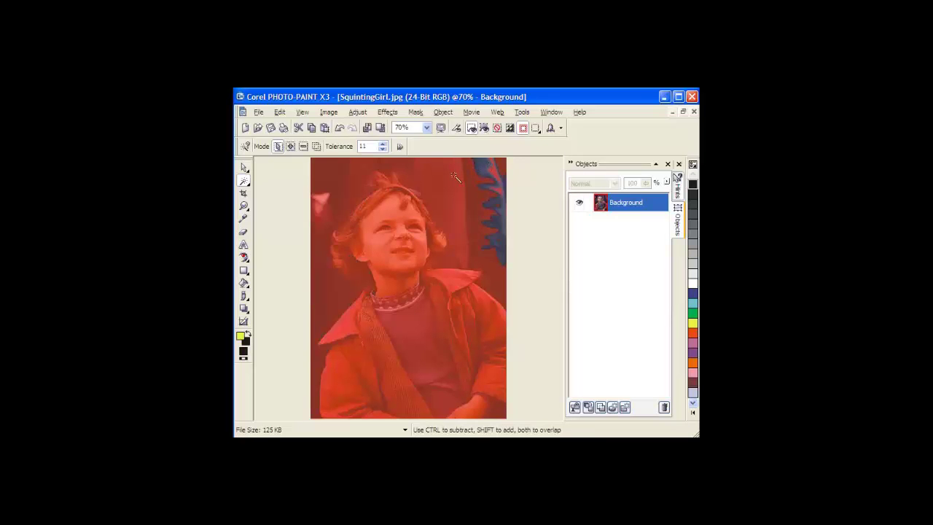
{"action": "left_click", "coordinate": [453, 173]}
{"action": "left_click", "coordinate": [486, 179]}
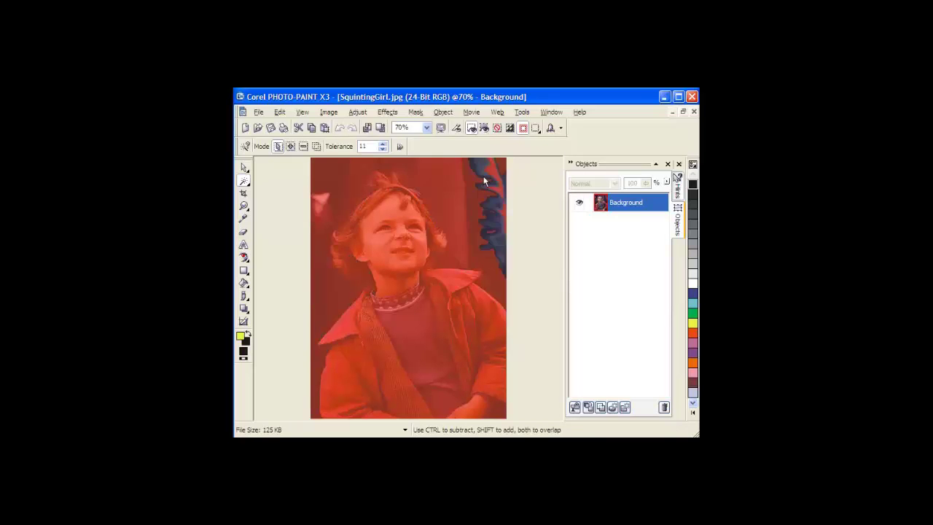
{"action": "left_click", "coordinate": [353, 168]}
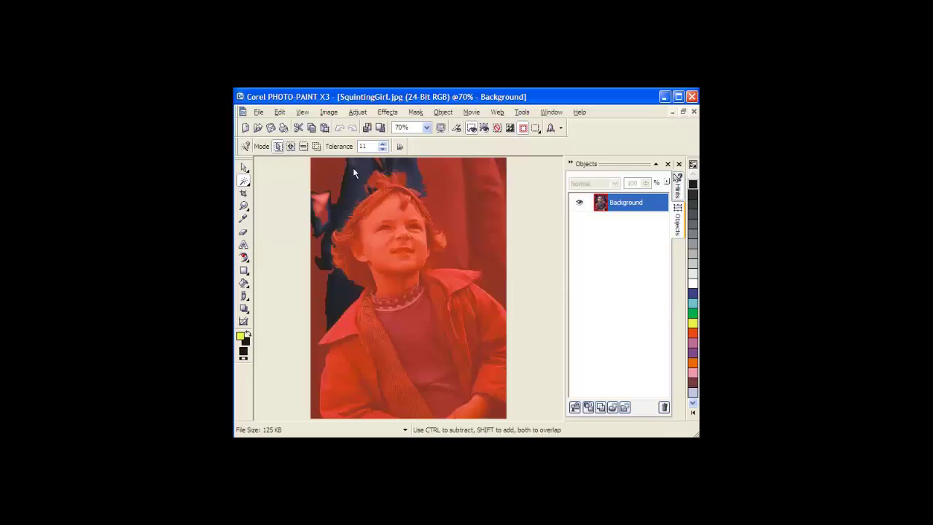
Step: In Additive mode, add the top-left and right-side background areas to the selection
{"action": "left_click", "coordinate": [290, 146]}
{"action": "left_click", "coordinate": [319, 165]}
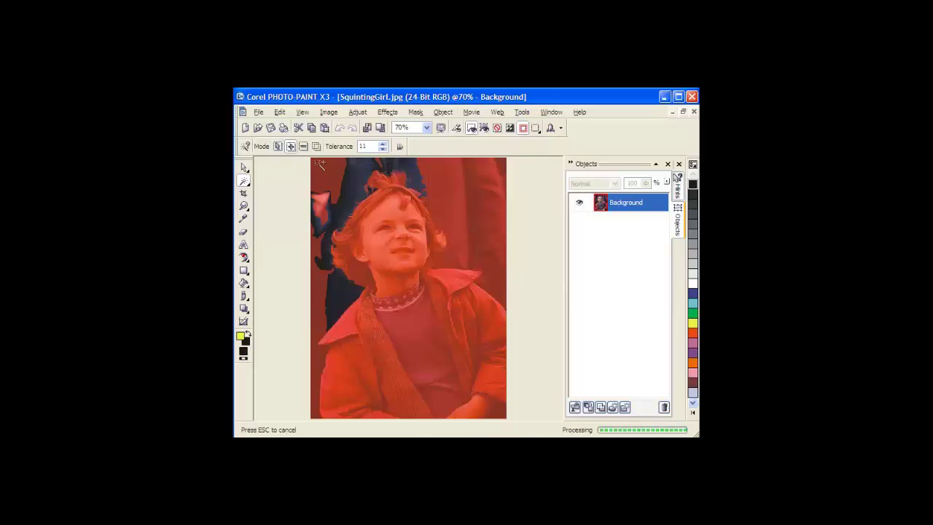
{"action": "left_click", "coordinate": [502, 162]}
{"action": "left_click", "coordinate": [505, 192]}
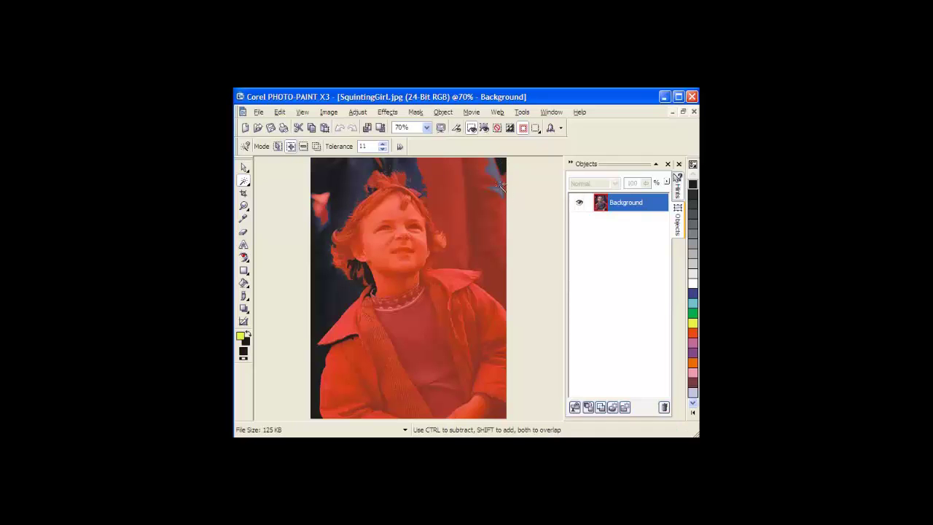
{"action": "left_click", "coordinate": [487, 179]}
{"action": "left_click", "coordinate": [475, 183]}
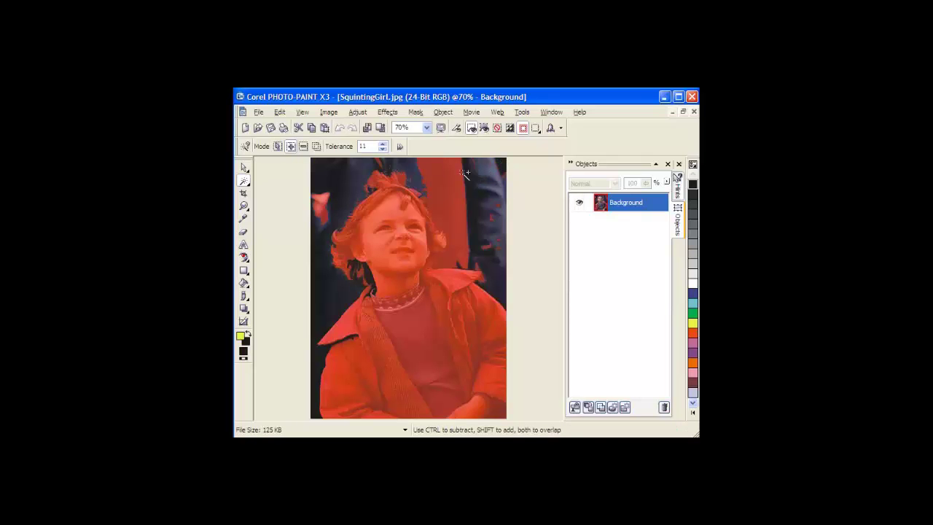
{"action": "left_click", "coordinate": [457, 173]}
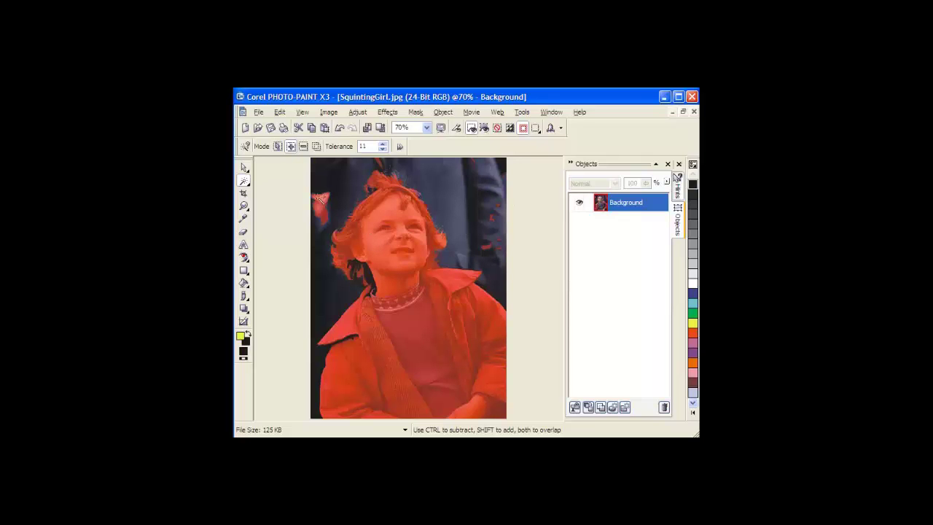
Step: Switch to the Mask Brush at size 50 and paint the upper-left edge and right-edge specks
{"action": "left_click", "coordinate": [249, 187]}
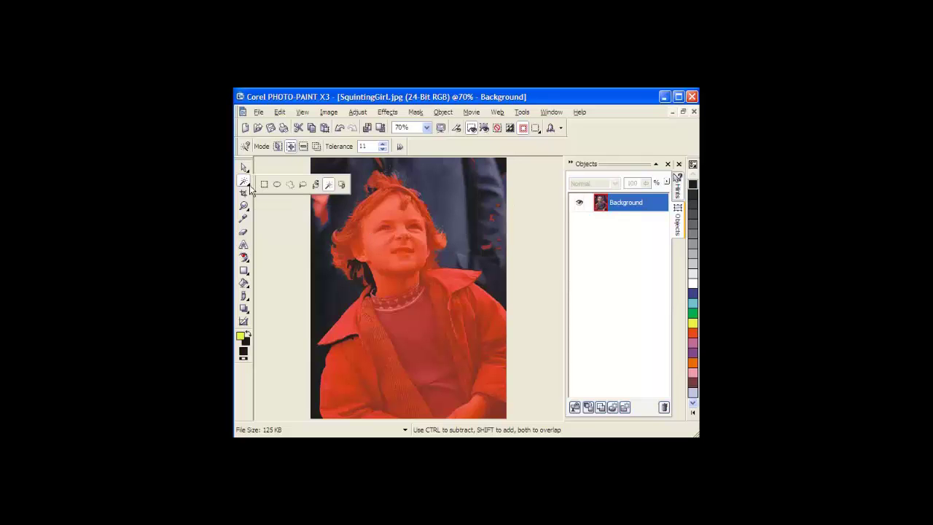
{"action": "left_click", "coordinate": [342, 186]}
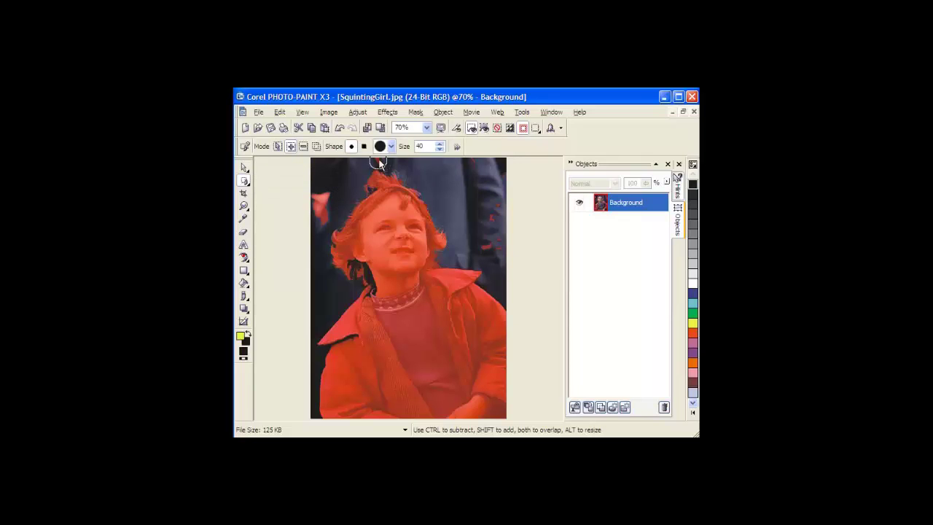
{"action": "double_click", "coordinate": [426, 148]}
{"action": "type", "text": "5"}
{"action": "key", "text": "Return"}
{"action": "left_click_drag", "start_coordinate": [316, 199], "coordinate": [319, 223]}
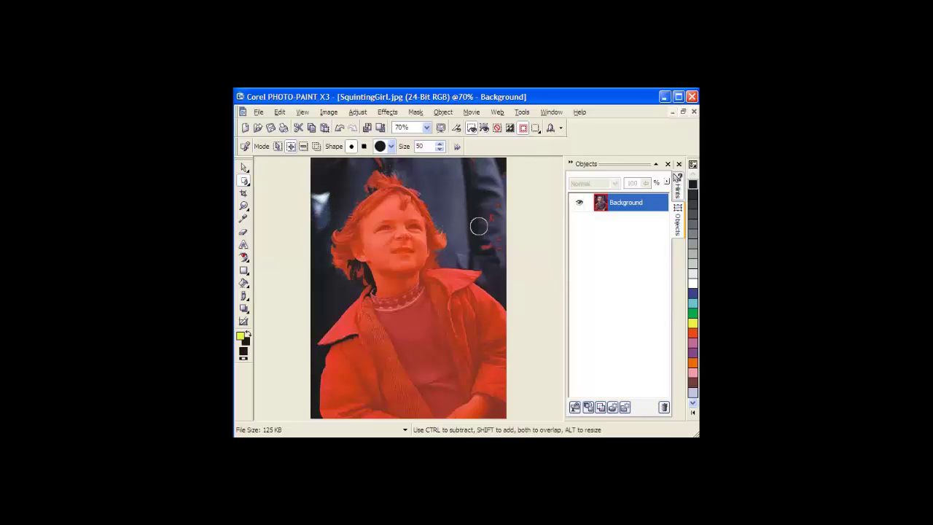
{"action": "mouse_move", "coordinate": [483, 232]}
{"action": "left_mouse_down"}
{"action": "mouse_move", "coordinate": [487, 212]}
{"action": "mouse_move", "coordinate": [501, 239]}
{"action": "mouse_move", "coordinate": [485, 244]}
{"action": "left_mouse_up"}
Step: In Subtractive mode, paint the mask away along the girl's face and coat collar
{"action": "left_click", "coordinate": [303, 147]}
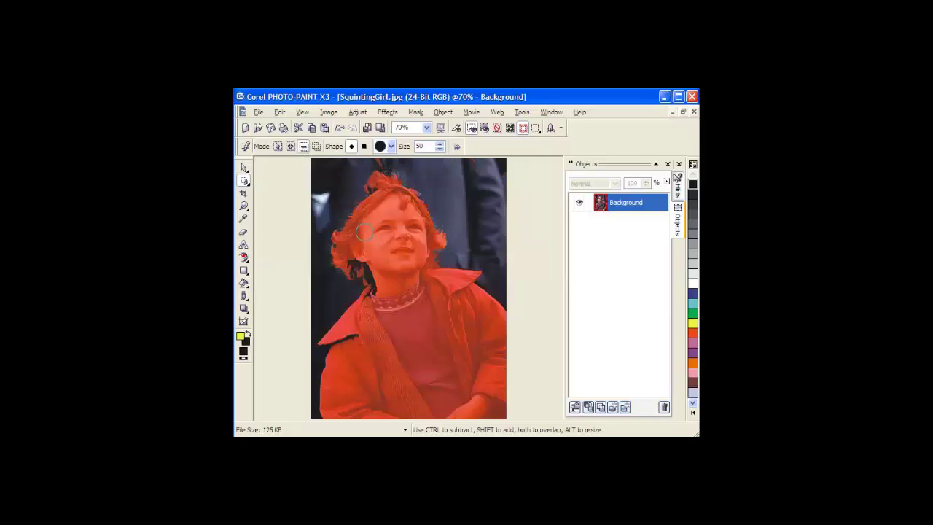
{"action": "mouse_move", "coordinate": [371, 263]}
{"action": "left_mouse_down"}
{"action": "mouse_move", "coordinate": [385, 303]}
{"action": "mouse_move", "coordinate": [363, 255]}
{"action": "mouse_move", "coordinate": [355, 272]}
{"action": "mouse_move", "coordinate": [371, 288]}
{"action": "left_mouse_up"}
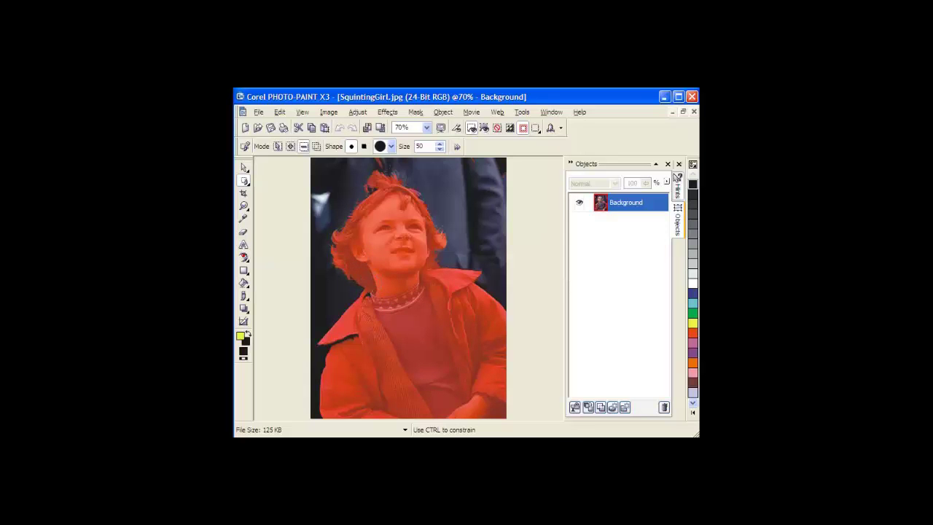
{"action": "mouse_move", "coordinate": [370, 329]}
{"action": "left_mouse_down"}
{"action": "mouse_move", "coordinate": [365, 348]}
{"action": "mouse_move", "coordinate": [340, 343]}
{"action": "mouse_move", "coordinate": [369, 347]}
{"action": "left_mouse_up"}
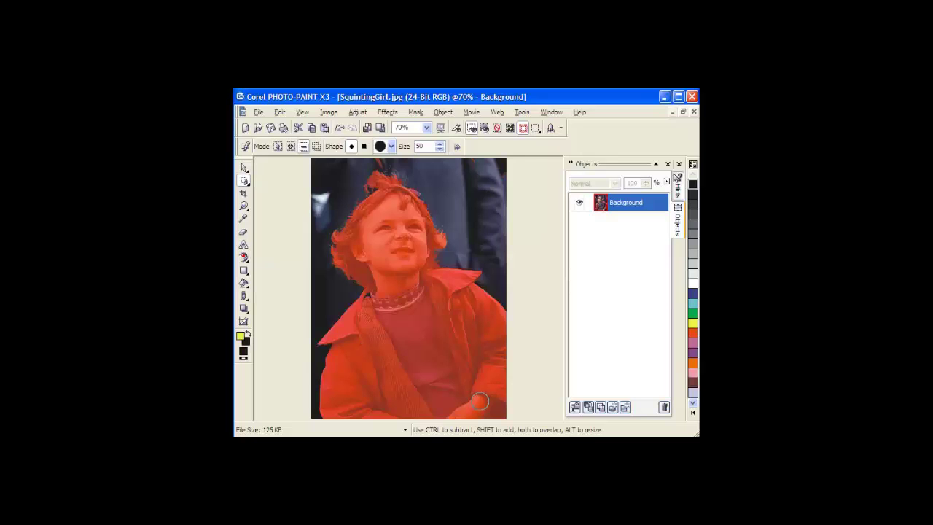
Step: Invert the mask twice to compare both sides, then turn Mask Overlay off
{"action": "left_click", "coordinate": [510, 129]}
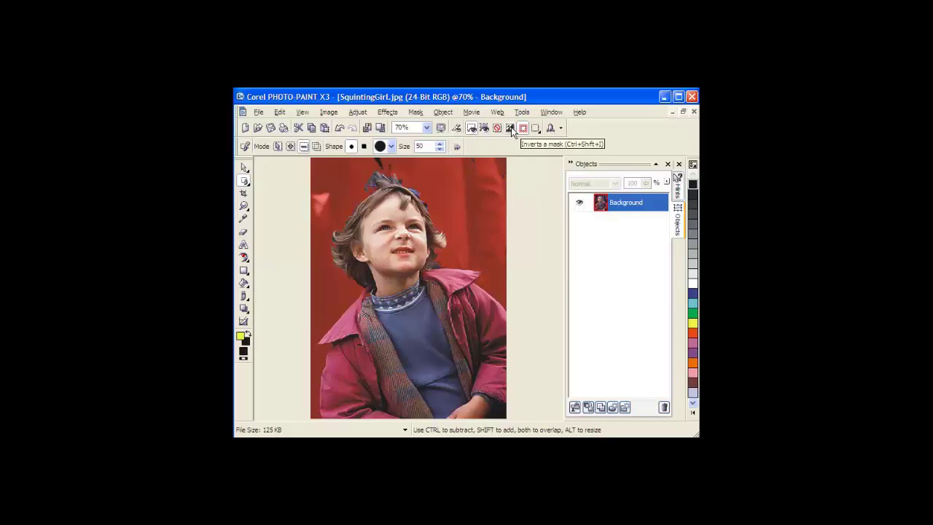
{"action": "left_click", "coordinate": [511, 129]}
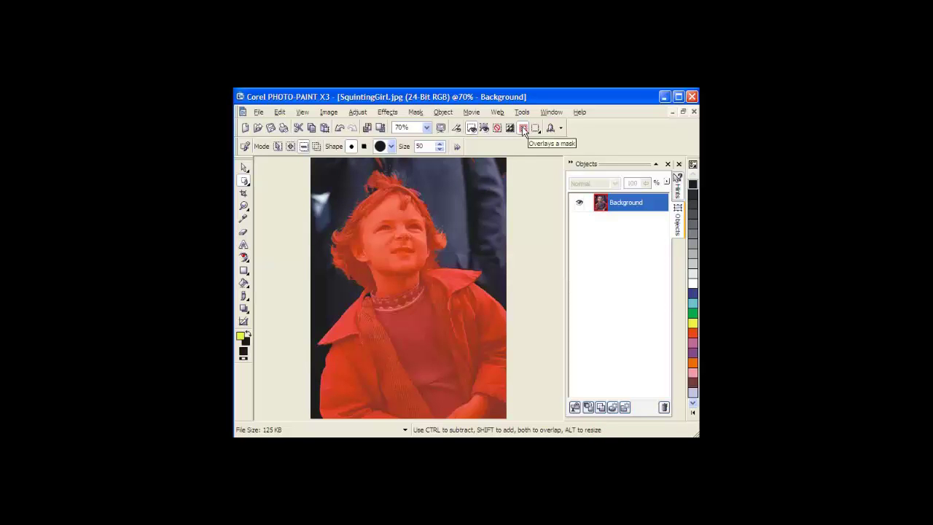
{"action": "left_click", "coordinate": [523, 129]}
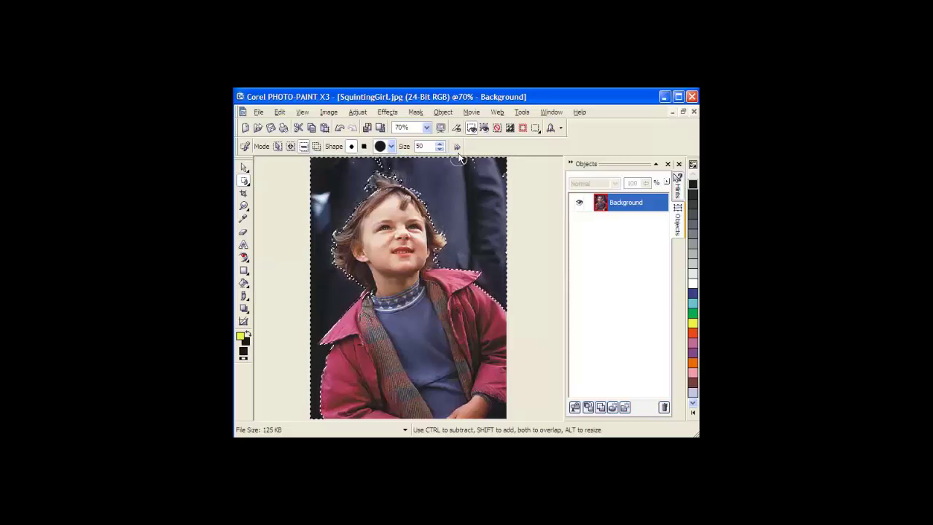
Step: Apply Remove Holes to the mask and repaint its edge near the top of the image
{"action": "left_click", "coordinate": [536, 129]}
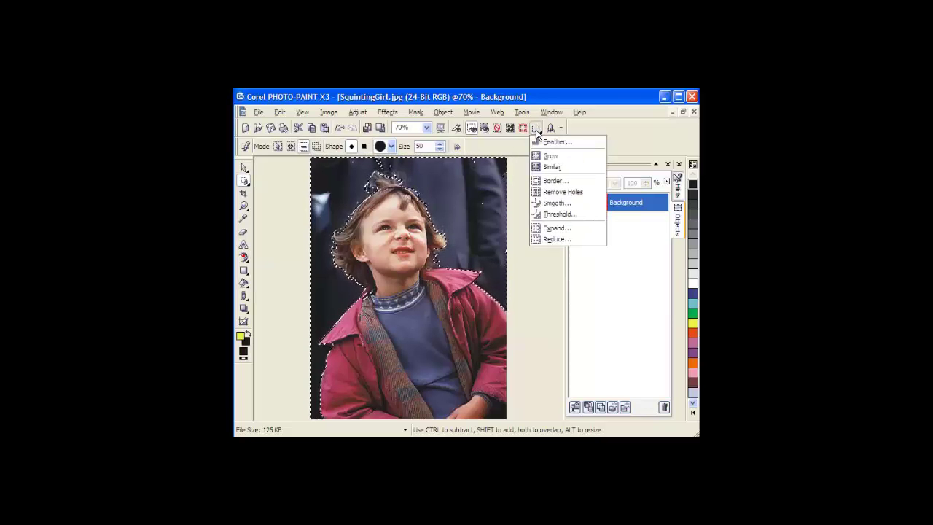
{"action": "left_click", "coordinate": [548, 193]}
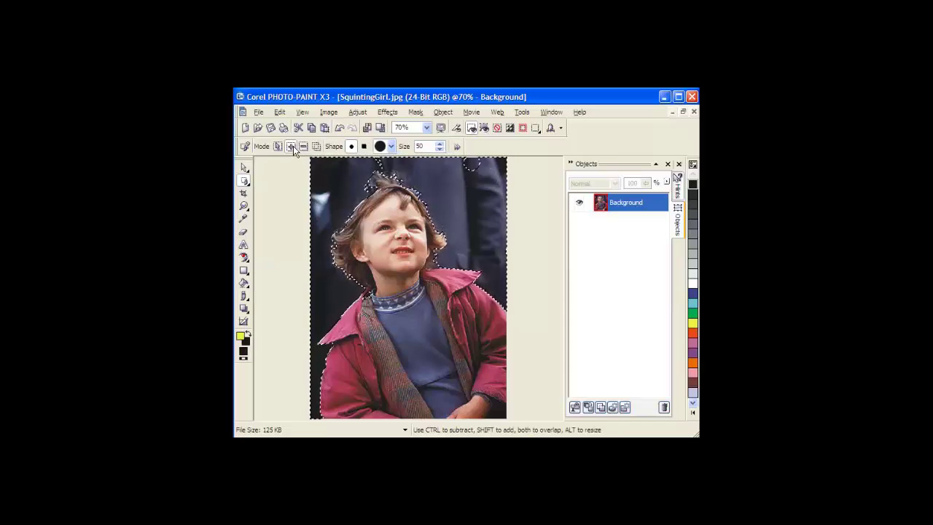
{"action": "mouse_move", "coordinate": [475, 171]}
{"action": "left_mouse_down"}
{"action": "mouse_move", "coordinate": [460, 162]}
{"action": "mouse_move", "coordinate": [381, 161]}
{"action": "mouse_move", "coordinate": [395, 168]}
{"action": "left_mouse_up"}
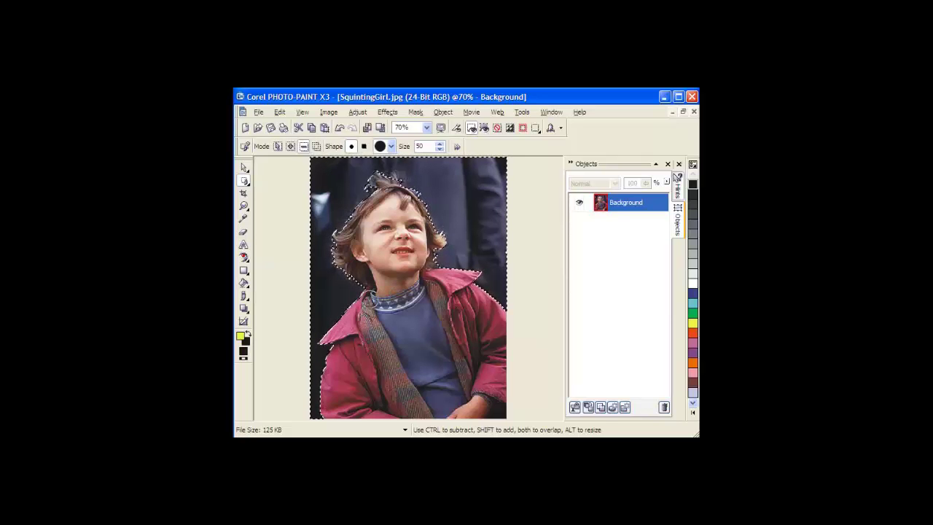
Step: Check the mask with Overlay and Invert, switching the brush between Additive and Subtractive
{"action": "left_click", "coordinate": [523, 128]}
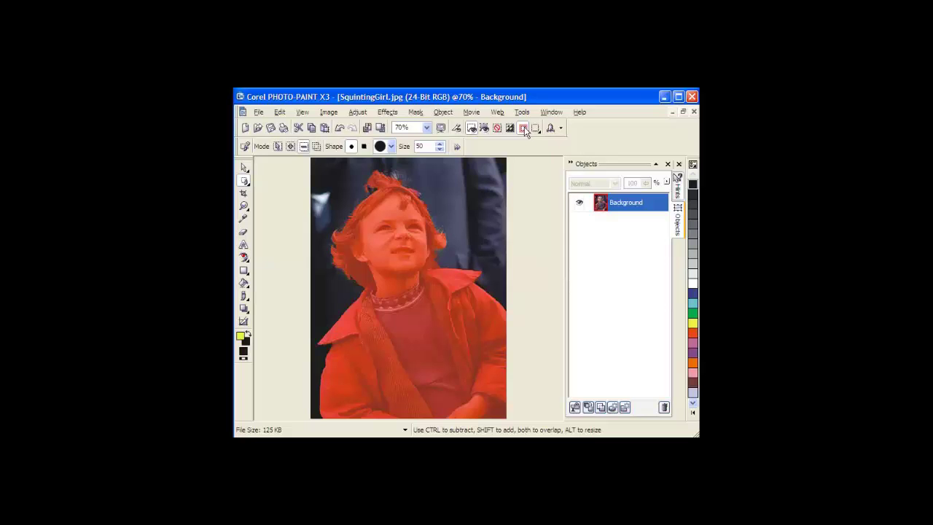
{"action": "left_click", "coordinate": [511, 128]}
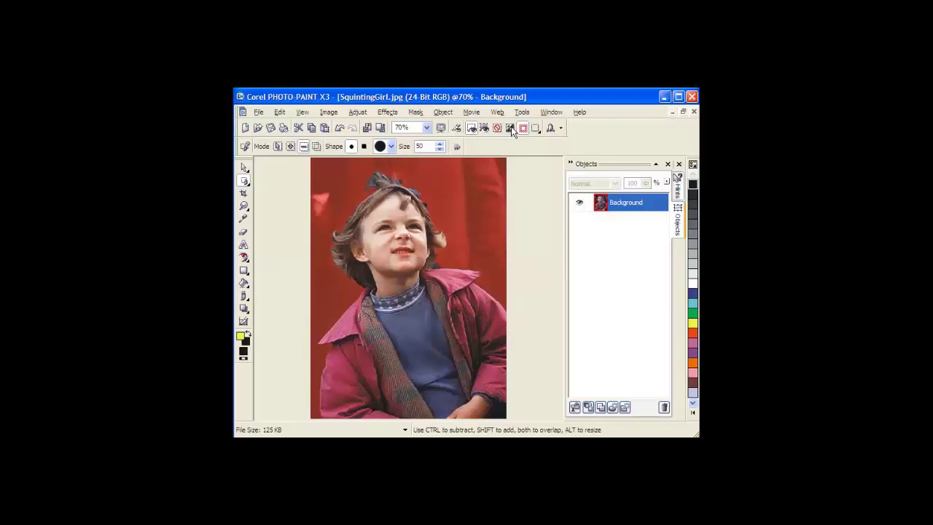
{"action": "left_click", "coordinate": [523, 128]}
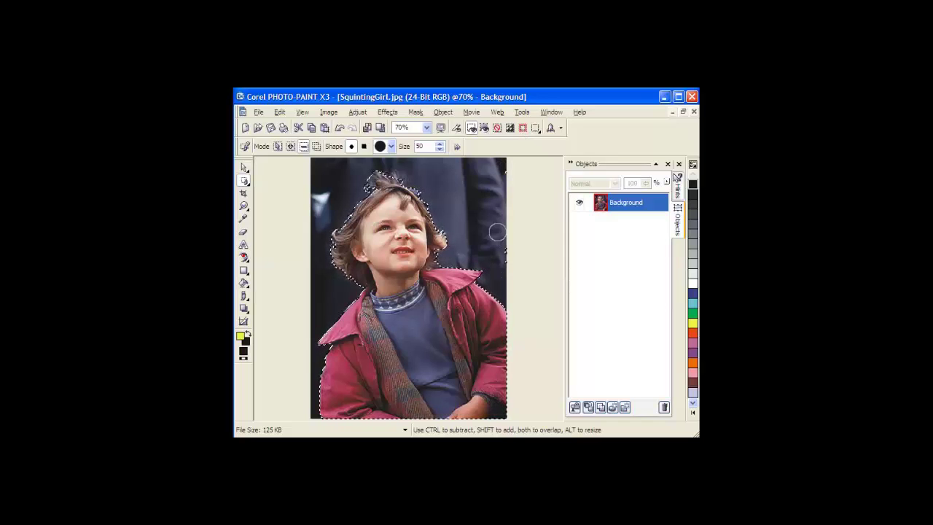
{"action": "left_click", "coordinate": [291, 146]}
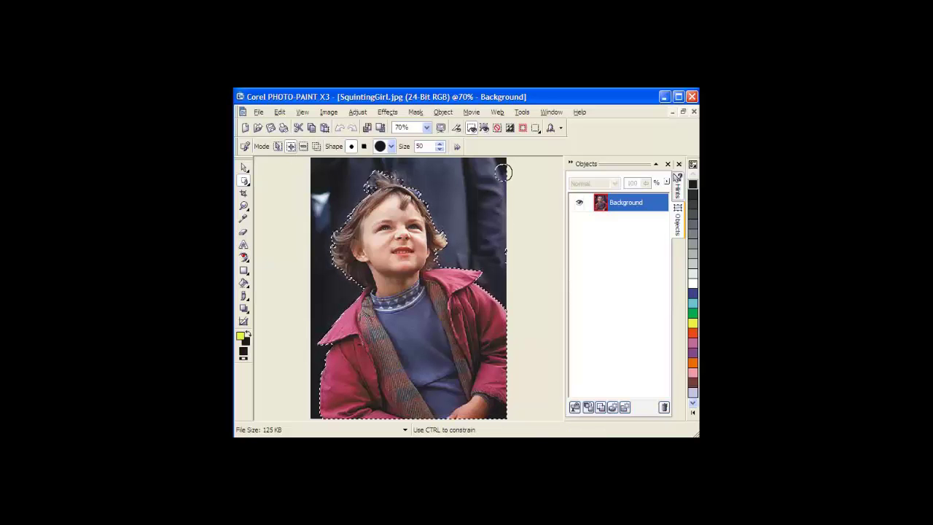
{"action": "left_click", "coordinate": [303, 146]}
Step: Turn Mask Overlay on to verify the mask, then copy the masked girl
{"action": "left_click", "coordinate": [523, 128]}
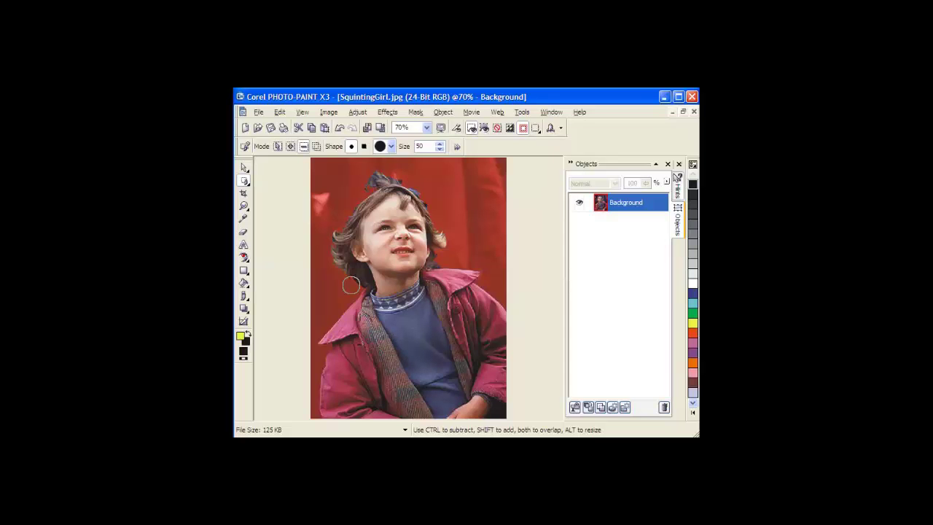
{"action": "left_click", "coordinate": [283, 116]}
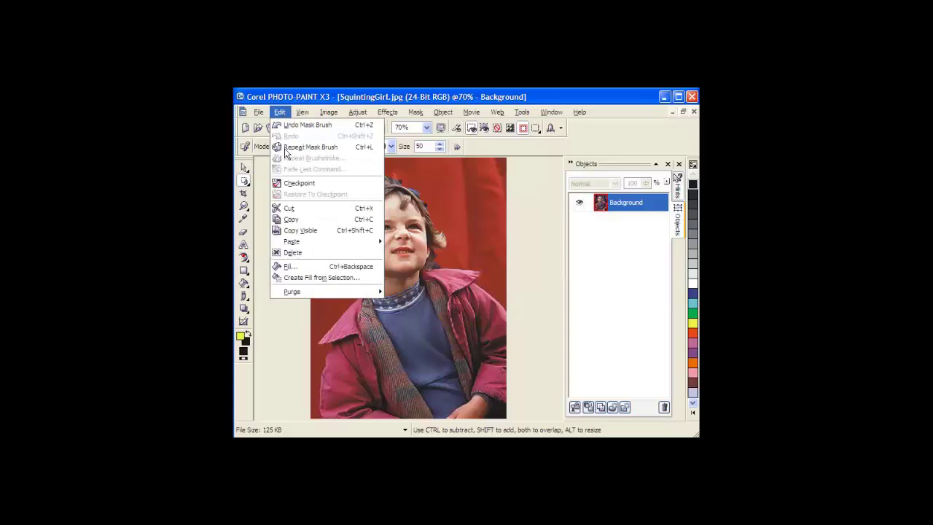
{"action": "left_click", "coordinate": [299, 220]}
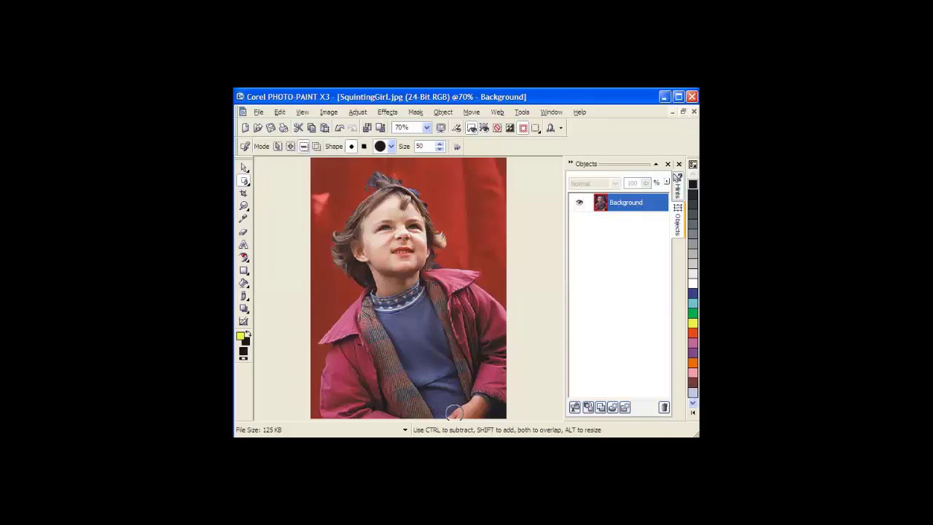
Step: Paste the girl cutout into CorelDRAW, zoom to inspect its edges, then delete the bitmap
{"action": "key", "text": "alt+Tab"}
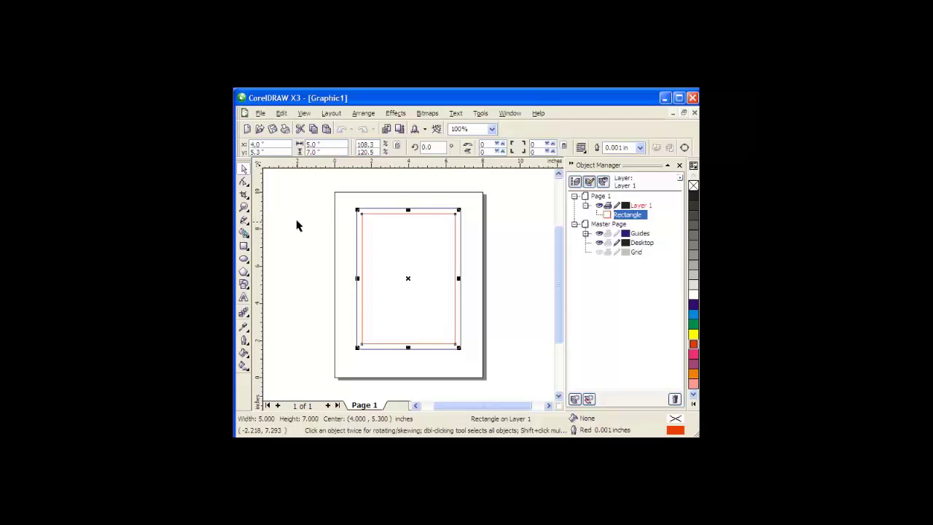
{"action": "left_click", "coordinate": [282, 115]}
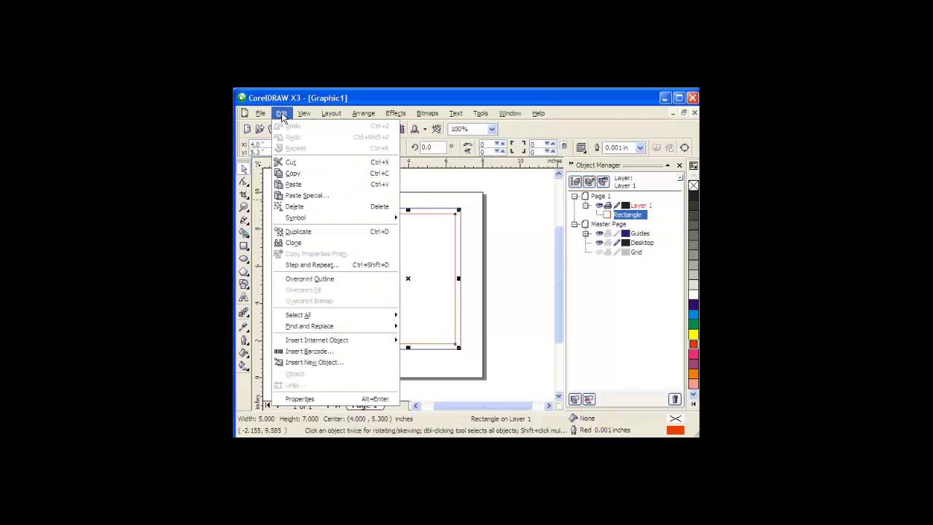
{"action": "left_click", "coordinate": [292, 184]}
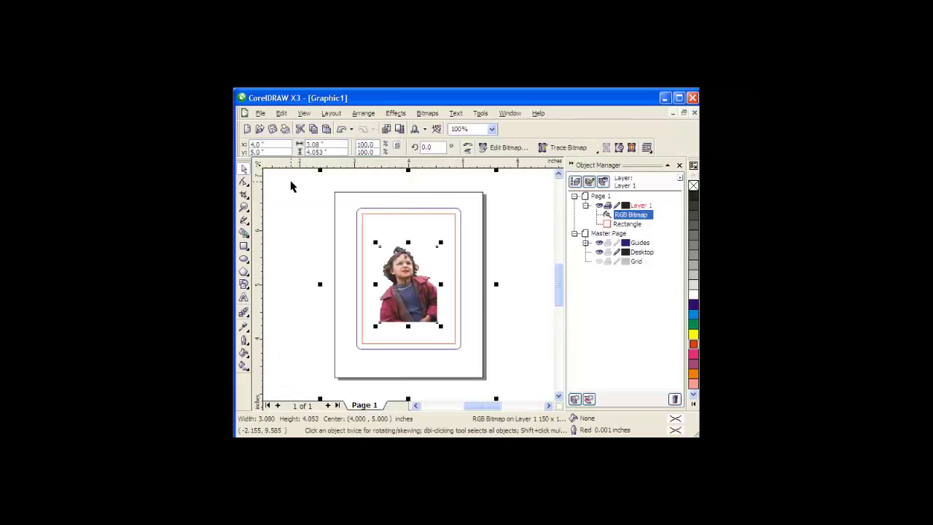
{"action": "key", "text": "shift+F2"}
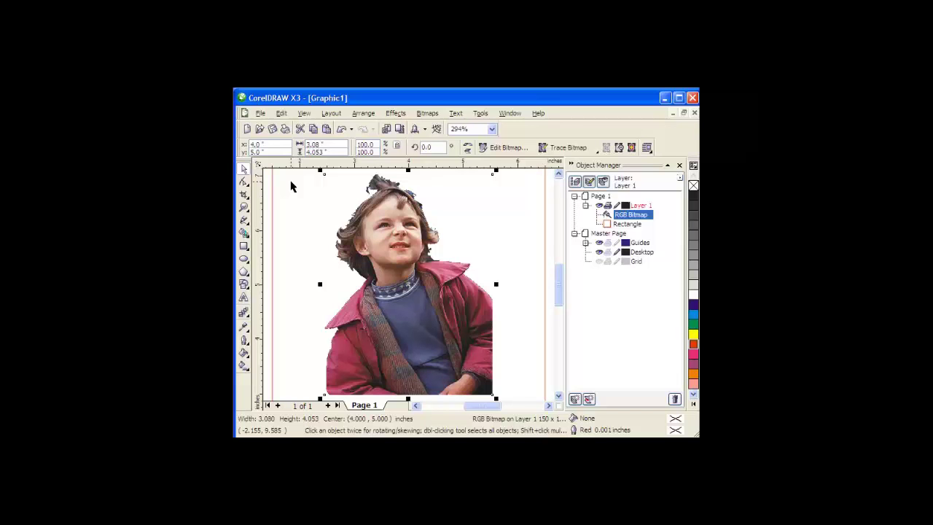
{"action": "key", "text": "Delete"}
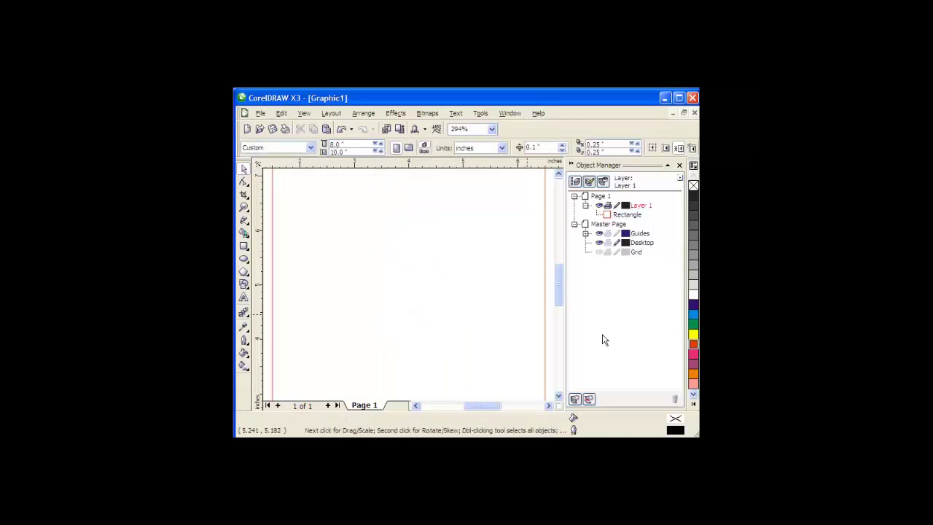
Step: Back in PHOTO-PAINT, zoom into the girl's hair and smooth the mask outline with radius 5
{"action": "key", "text": "alt+Tab"}
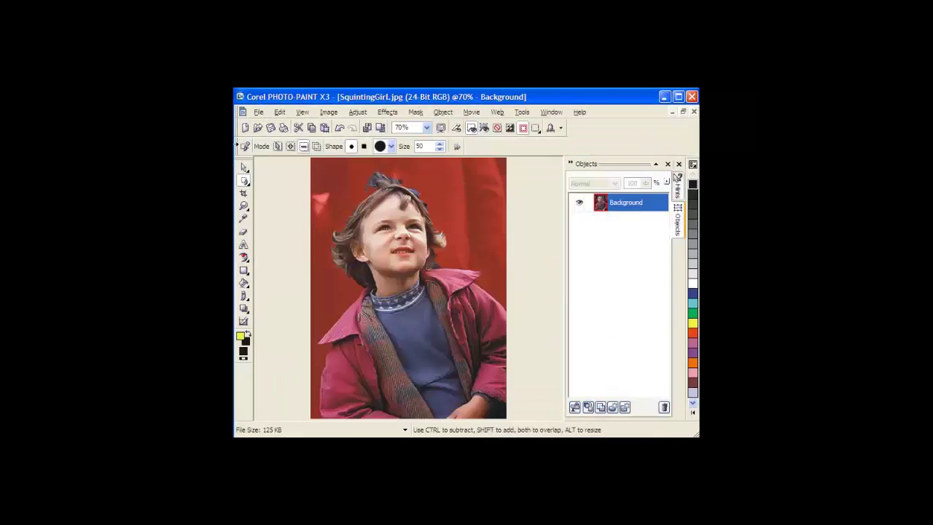
{"action": "left_click", "coordinate": [245, 206]}
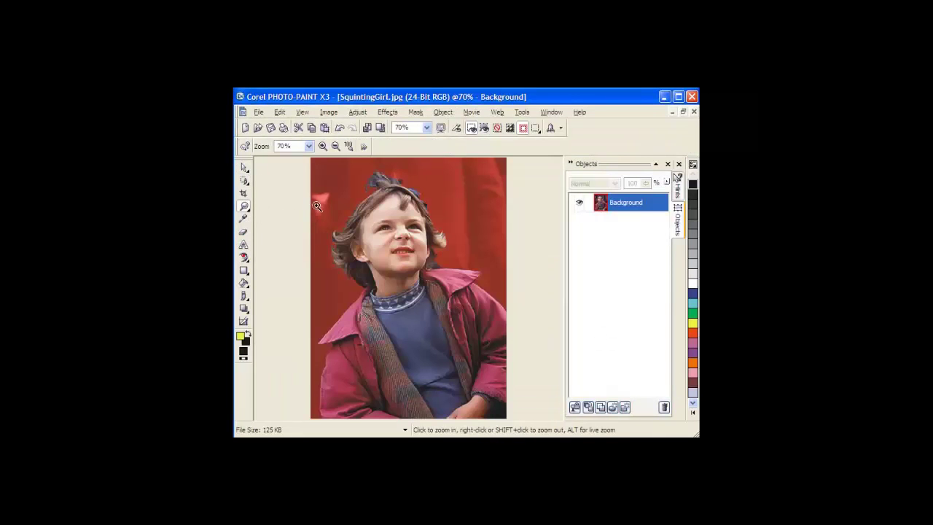
{"action": "left_click_drag", "start_coordinate": [315, 202], "coordinate": [385, 257]}
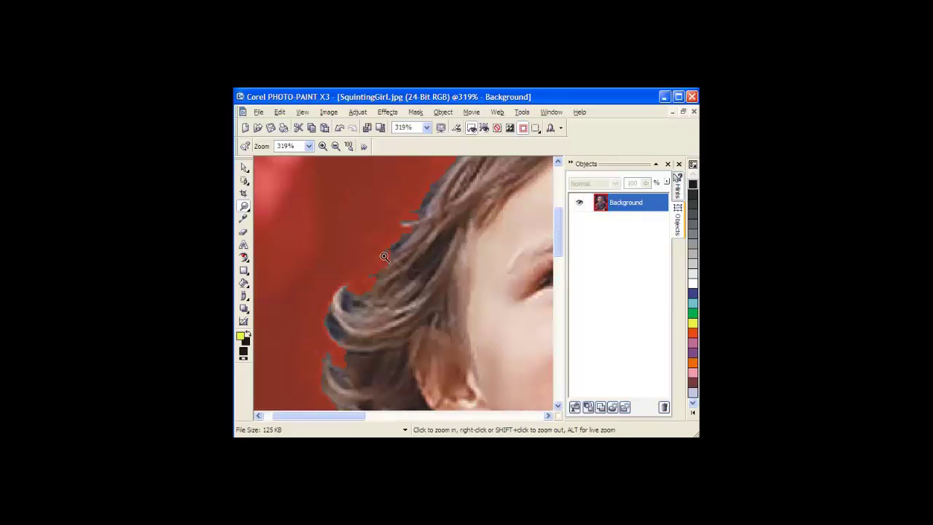
{"action": "left_click", "coordinate": [536, 128]}
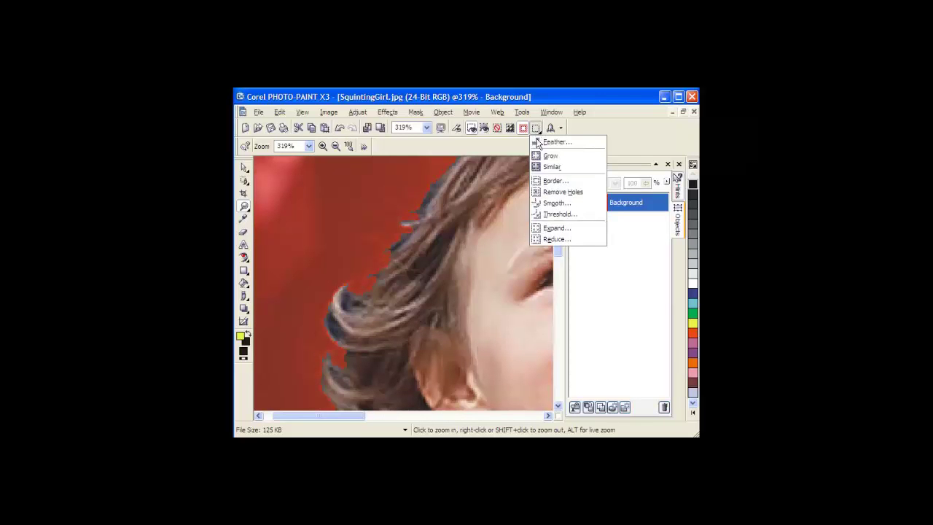
{"action": "left_click", "coordinate": [556, 203]}
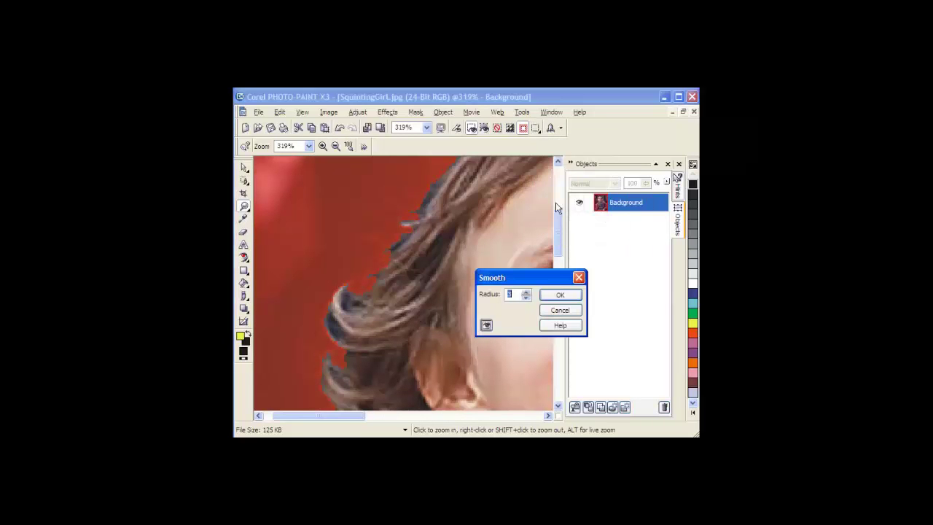
{"action": "left_click", "coordinate": [526, 291]}
{"action": "left_click", "coordinate": [566, 299]}
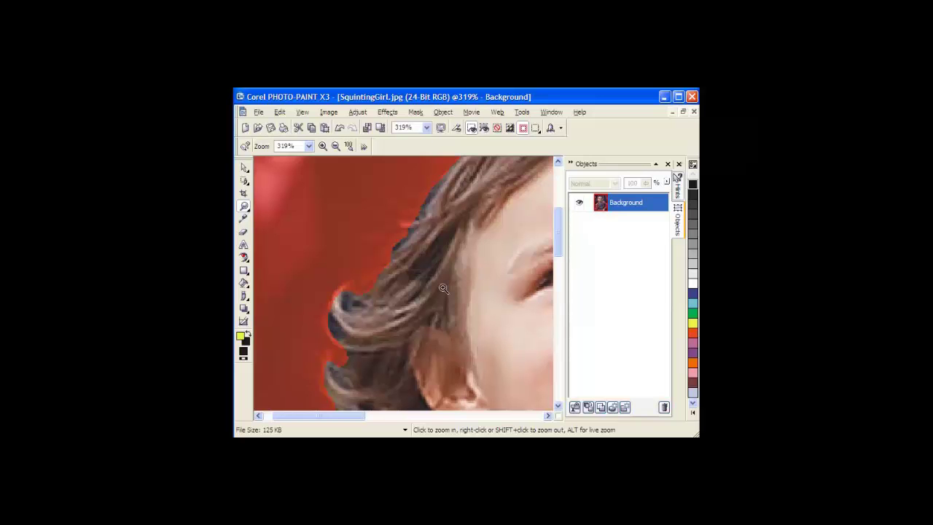
Step: Pan the close-up along the girl's hair, then zoom to fit the whole photo
{"action": "left_click_drag", "start_coordinate": [557, 415], "coordinate": [558, 415]}
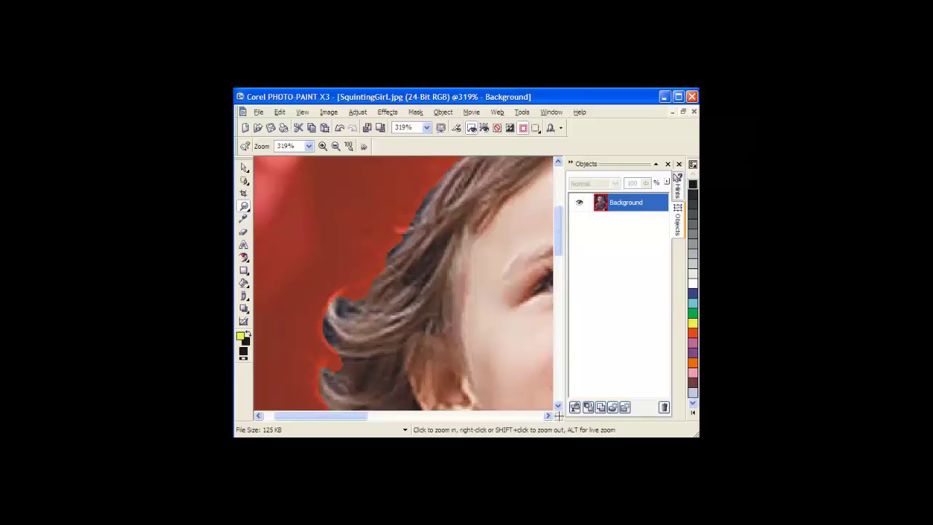
{"action": "left_click_drag", "start_coordinate": [557, 416], "coordinate": [558, 416]}
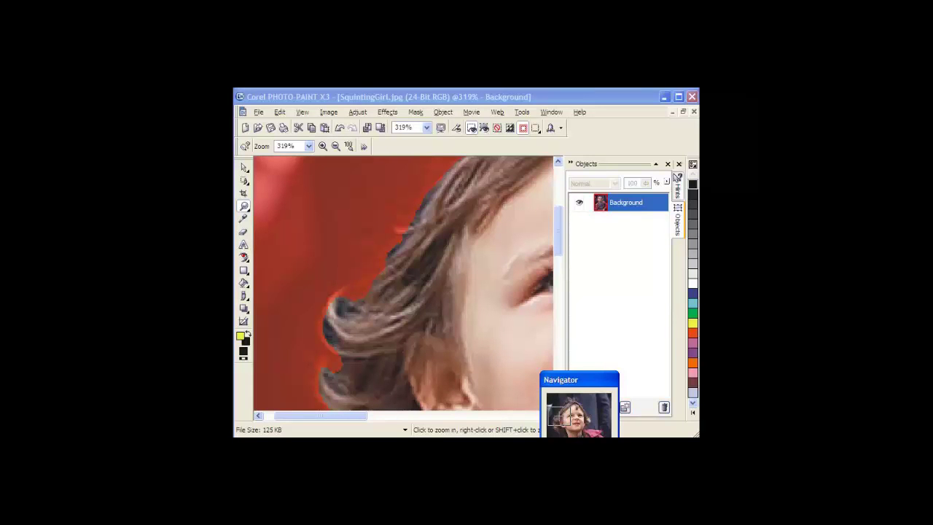
{"action": "mouse_move", "coordinate": [562, 417]}
{"action": "left_mouse_down"}
{"action": "mouse_move", "coordinate": [569, 402]}
{"action": "mouse_move", "coordinate": [583, 413]}
{"action": "mouse_move", "coordinate": [562, 403]}
{"action": "left_mouse_up"}
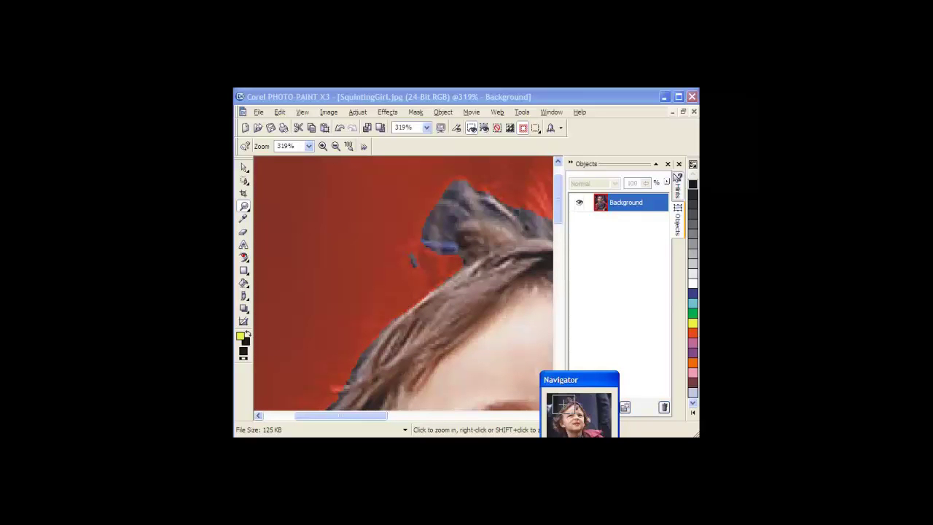
{"action": "left_click_drag", "start_coordinate": [564, 403], "coordinate": [597, 436]}
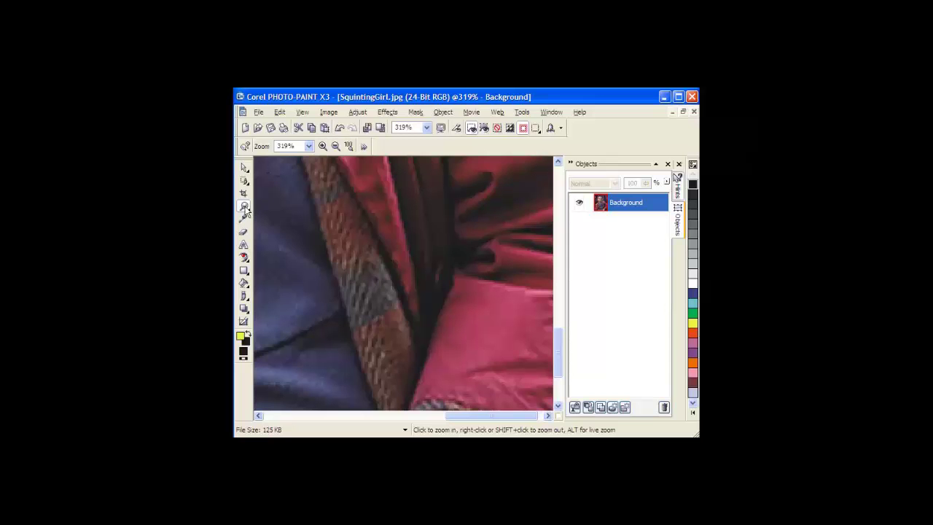
{"action": "left_click", "coordinate": [309, 145]}
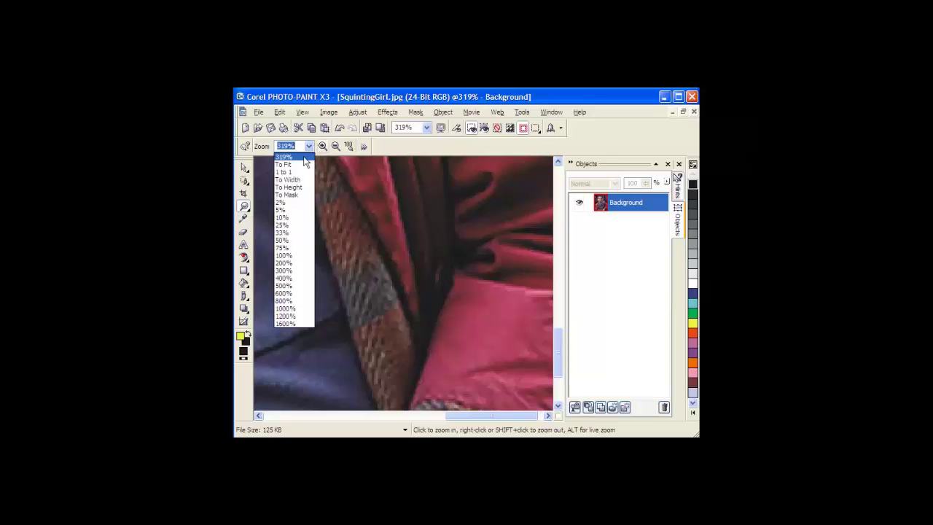
{"action": "left_click", "coordinate": [305, 165]}
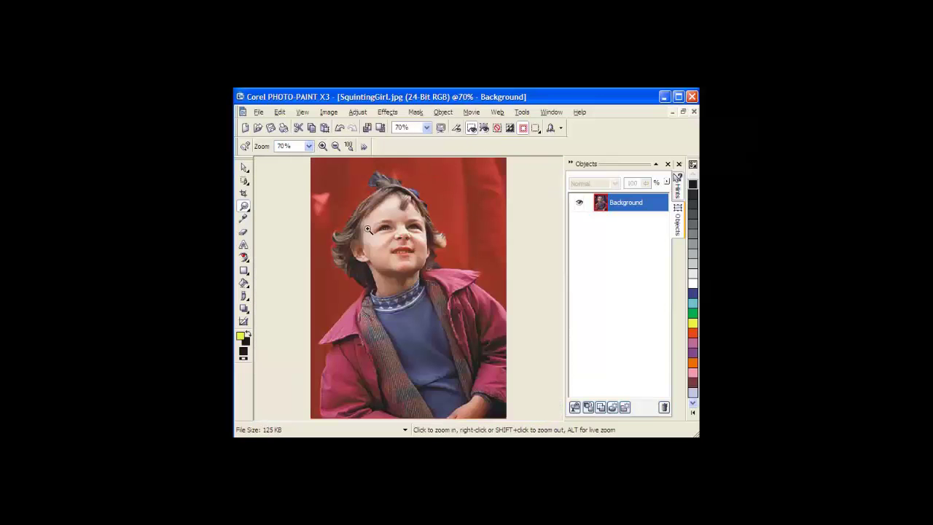
Step: Copy the masked girl to the clipboard and switch to CorelDRAW
{"action": "left_click", "coordinate": [278, 112]}
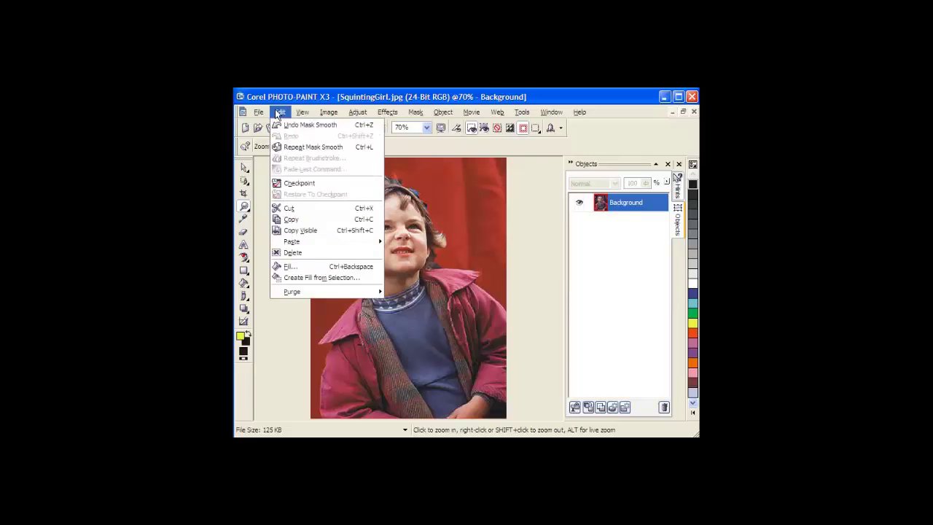
{"action": "left_click", "coordinate": [305, 221]}
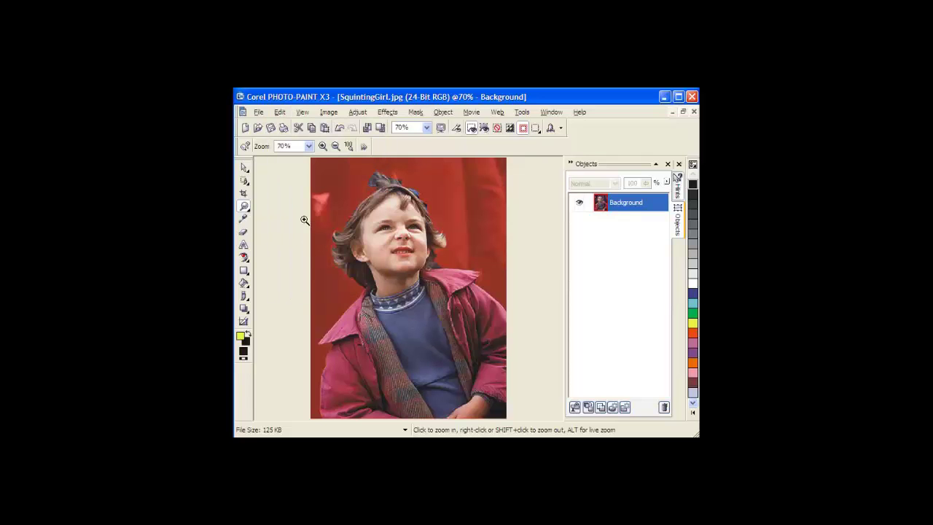
{"action": "key", "text": "alt+Tab"}
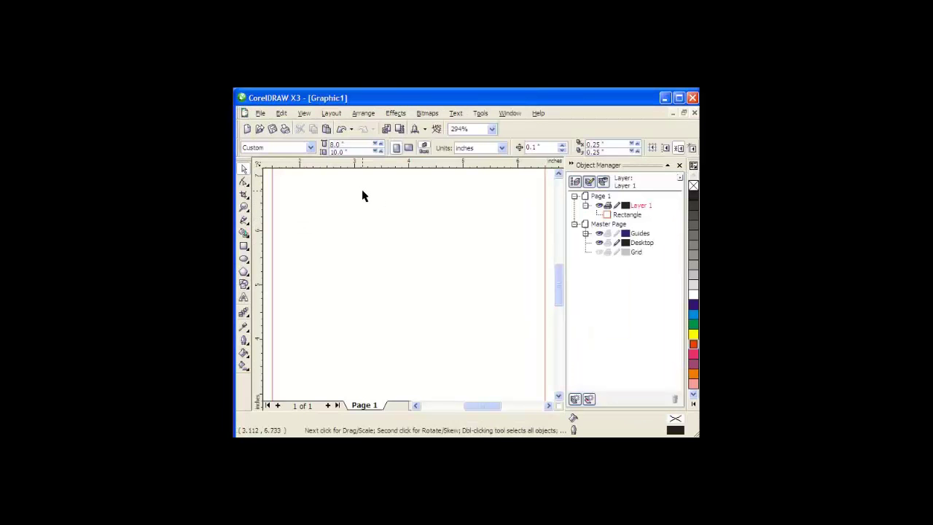
Step: Paste the copied girl cutout onto the CorelDRAW page
{"action": "left_click", "coordinate": [281, 113]}
{"action": "left_click", "coordinate": [309, 185]}
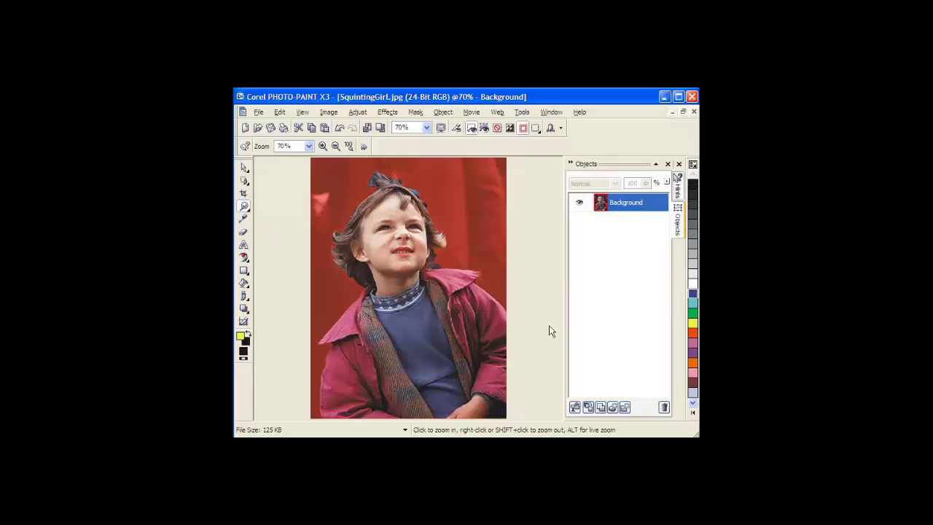
Step: Set the paint colour to black, flood-fill the masked girl, and copy the black silhouette
{"action": "left_click_drag", "start_coordinate": [245, 357], "coordinate": [245, 356]}
{"action": "left_click_drag", "start_coordinate": [693, 185], "coordinate": [246, 356]}
{"action": "left_click", "coordinate": [245, 284]}
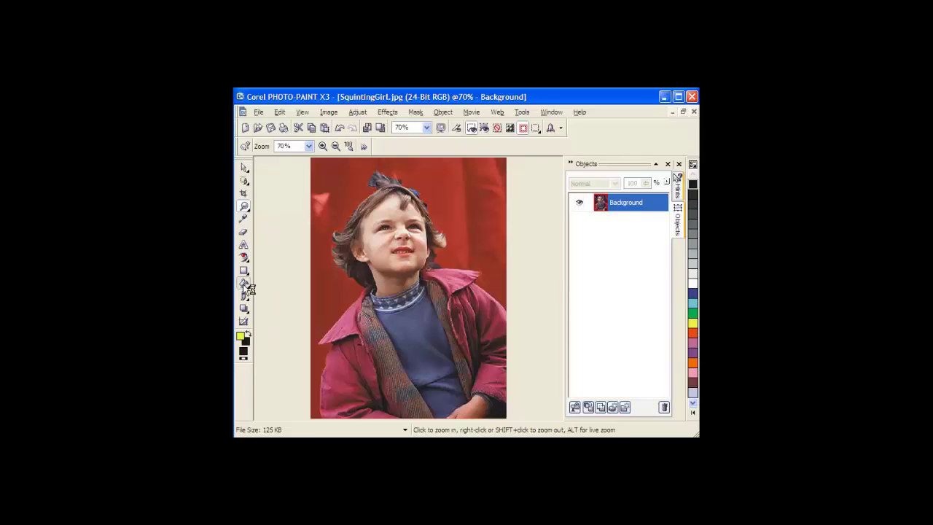
{"action": "left_click", "coordinate": [362, 239]}
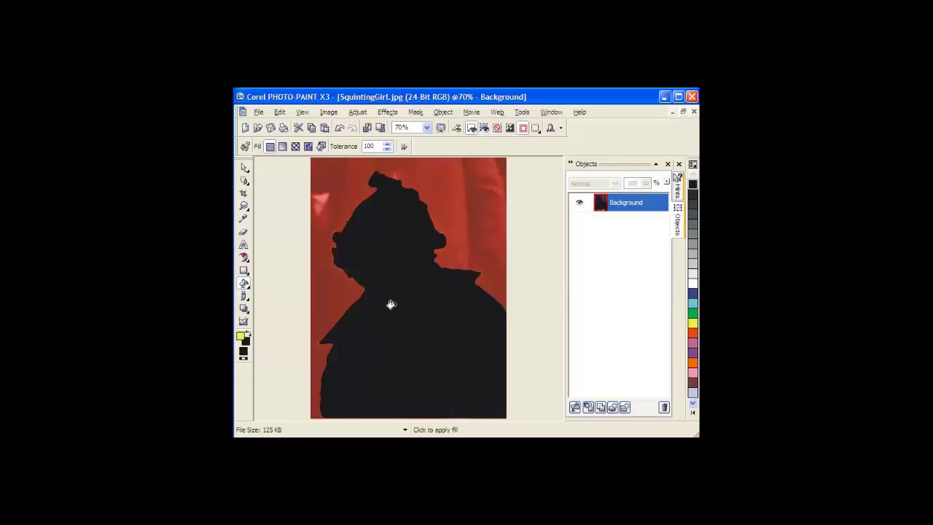
{"action": "left_click", "coordinate": [281, 113]}
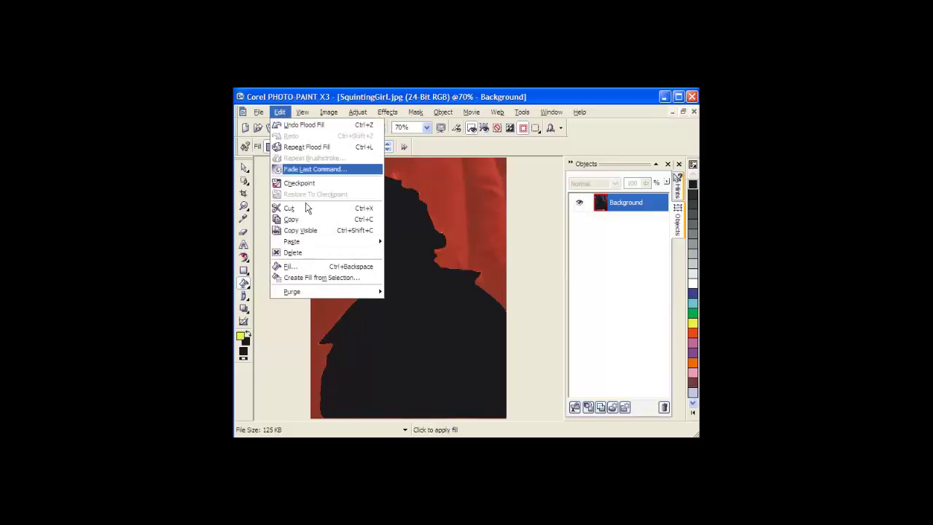
{"action": "left_click", "coordinate": [307, 216]}
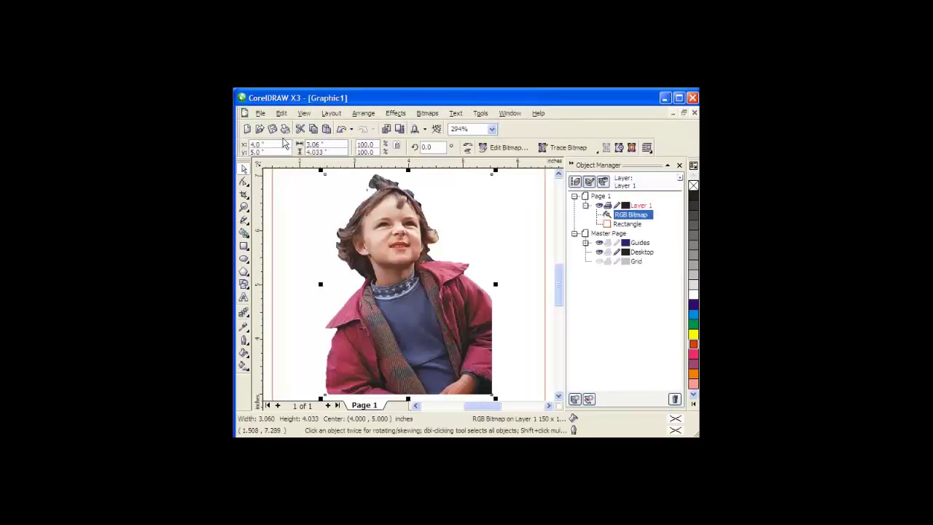
Step: Paste the black silhouette bitmap over the girl's colour photo
{"action": "left_click", "coordinate": [283, 117]}
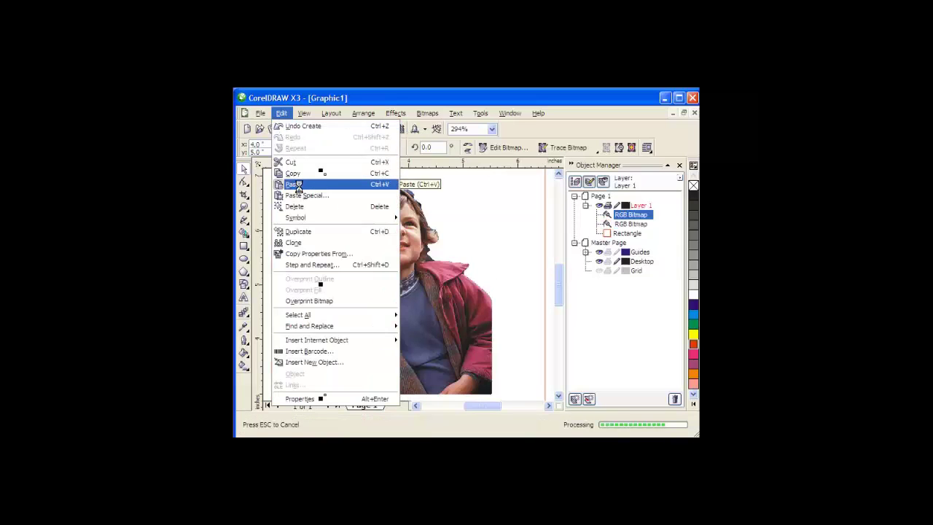
{"action": "left_click", "coordinate": [296, 185]}
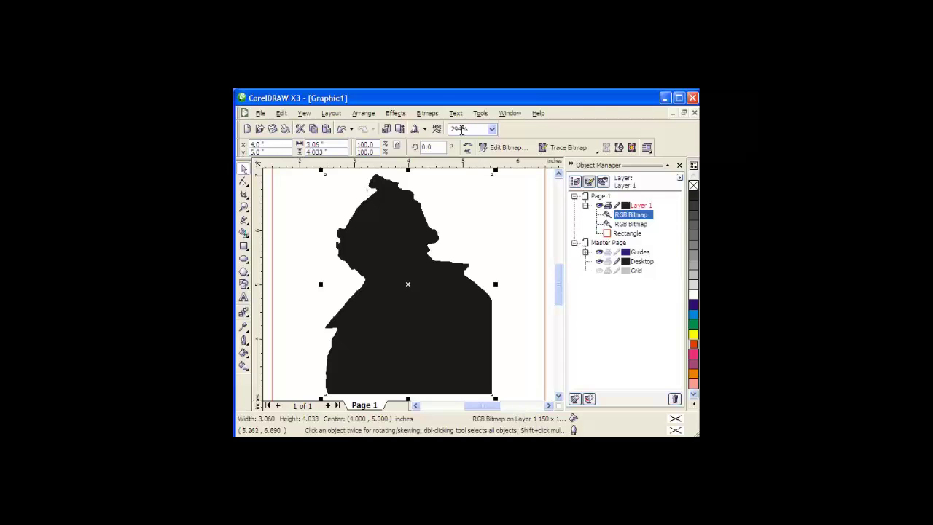
Step: Convert the silhouette to a Black and White (1-bit) bitmap at 150 dpi
{"action": "left_click", "coordinate": [423, 114]}
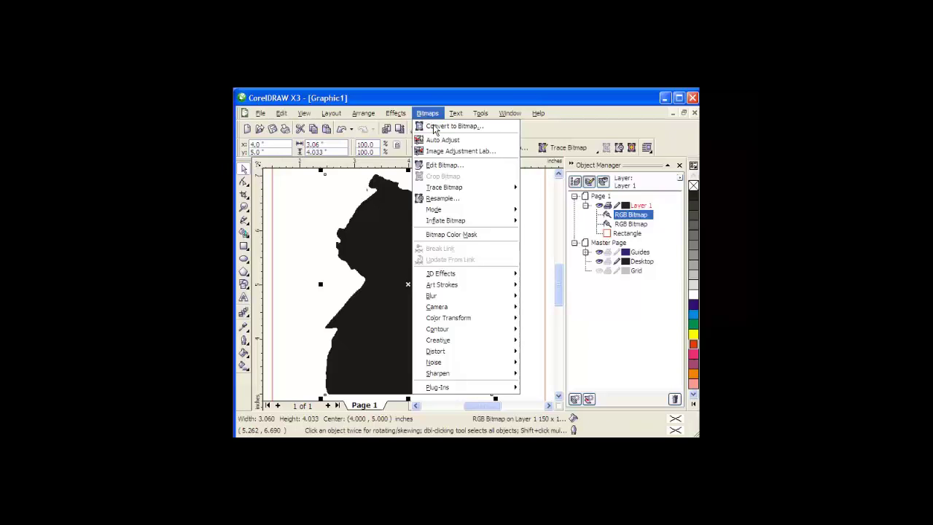
{"action": "left_click", "coordinate": [435, 127]}
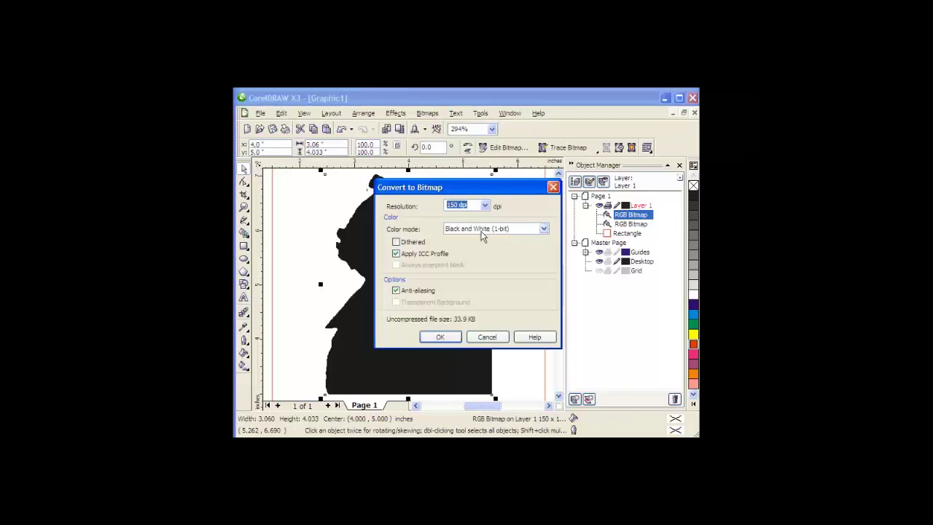
{"action": "left_click", "coordinate": [438, 339]}
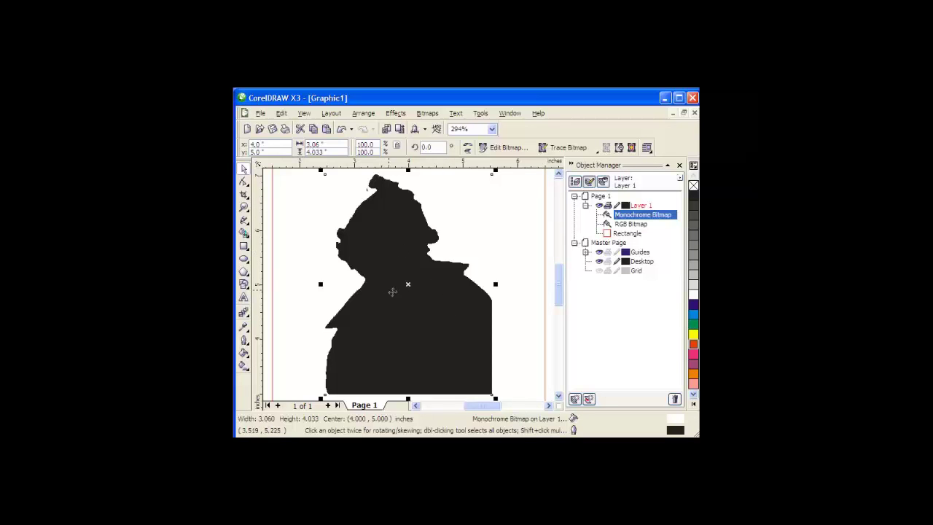
Step: Apply Quick Trace to turn the monochrome silhouette into vector curves
{"action": "left_click", "coordinate": [560, 148]}
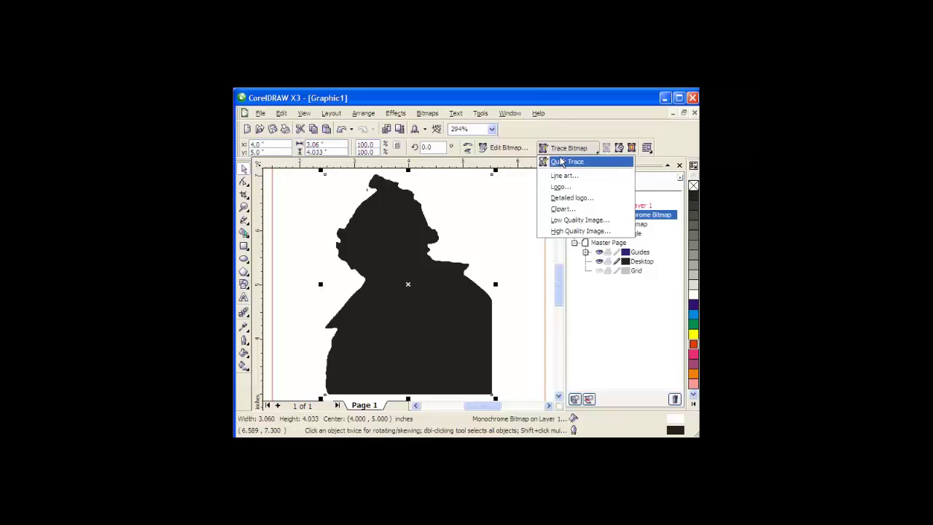
{"action": "left_click", "coordinate": [563, 162]}
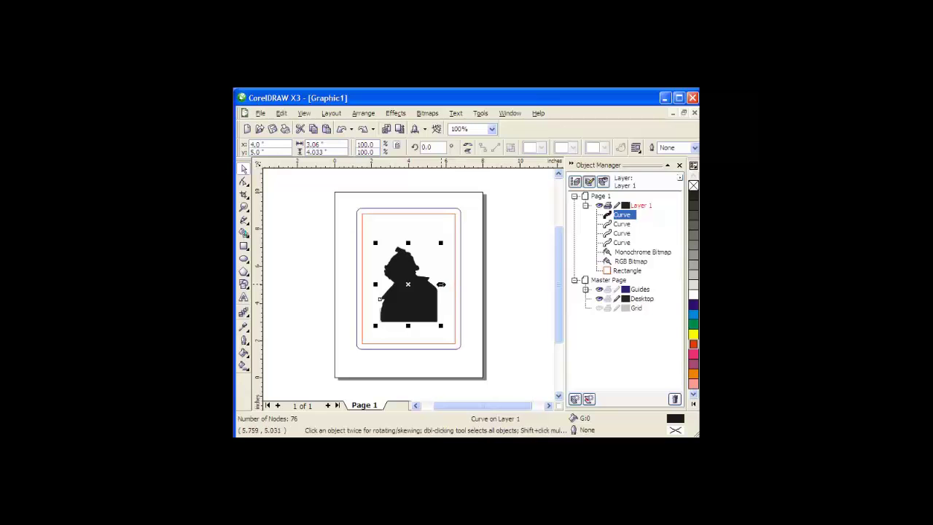
Step: Mirror the traced curves to the left, delete the Monochrome Bitmap, and reselect the curve
{"action": "left_click_drag", "start_coordinate": [440, 284], "coordinate": [339, 280]}
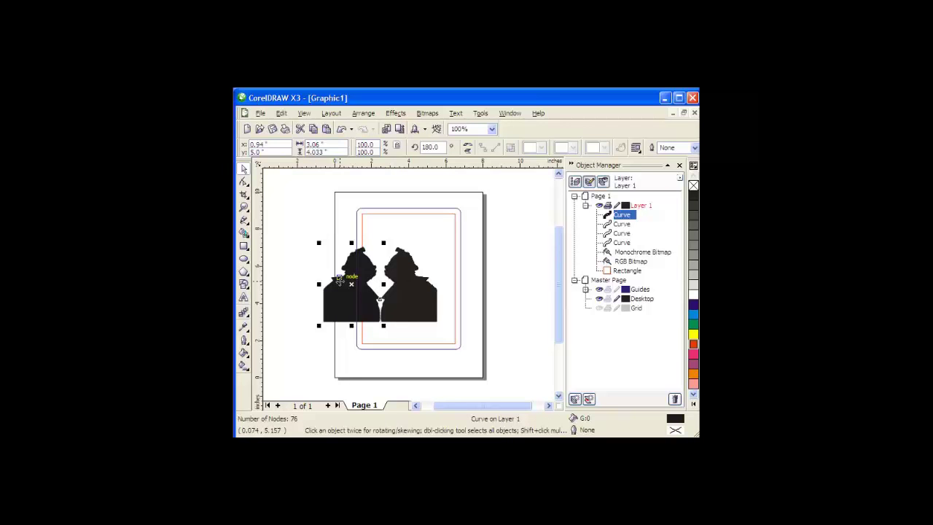
{"action": "left_click", "coordinate": [418, 297]}
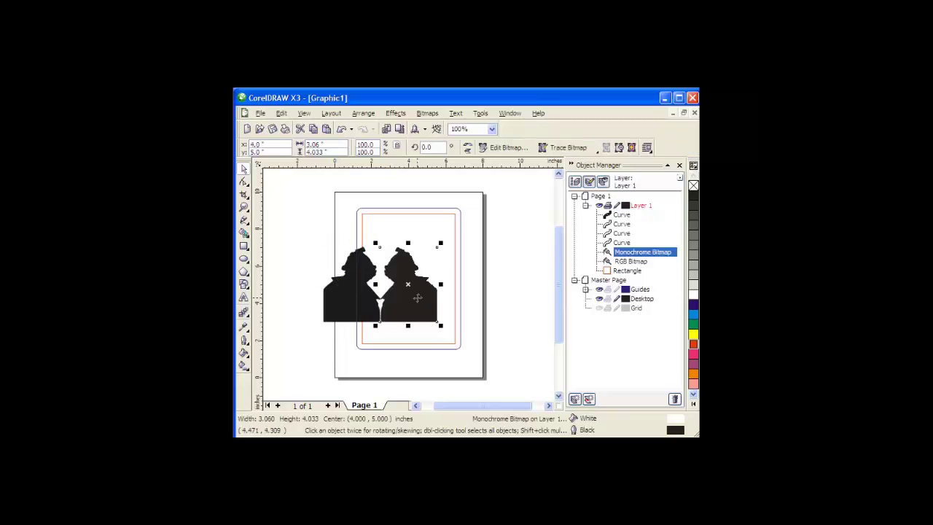
{"action": "left_click", "coordinate": [357, 310]}
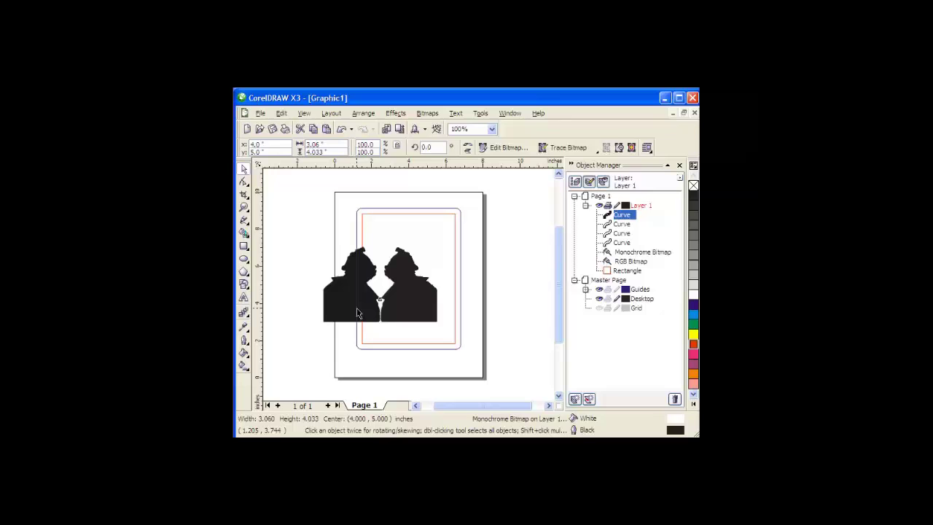
{"action": "left_click", "coordinate": [408, 297]}
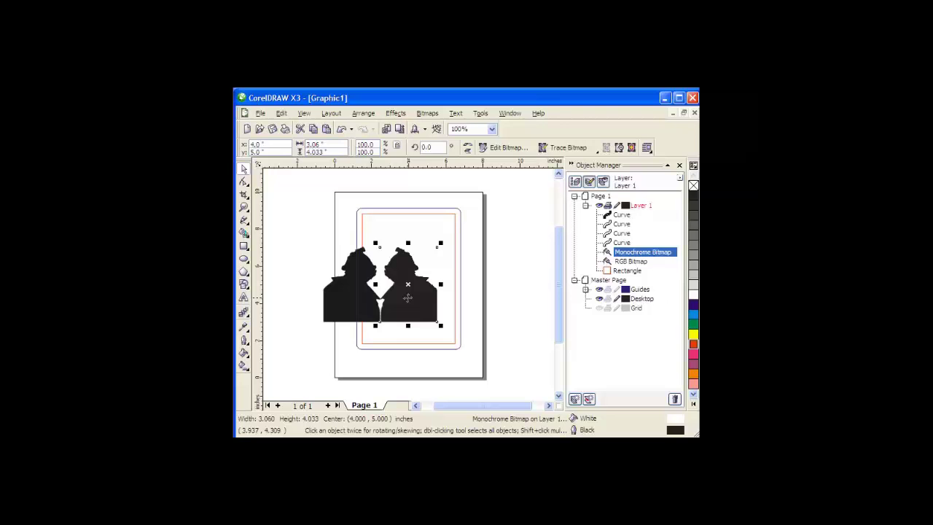
{"action": "key", "text": "Delete"}
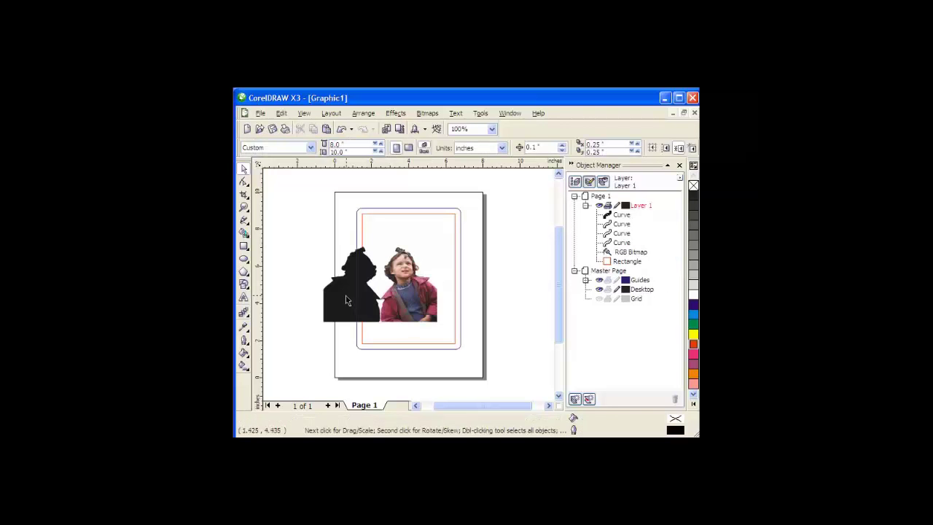
{"action": "left_click", "coordinate": [340, 296]}
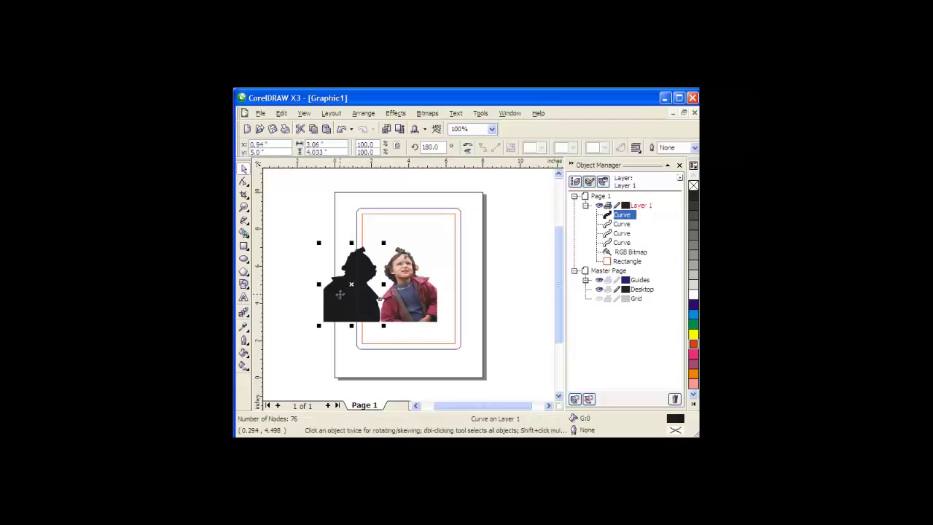
Step: Remove the traced curve's fill, give it a red outline, and flip it back over the photo
{"action": "left_click", "coordinate": [693, 186]}
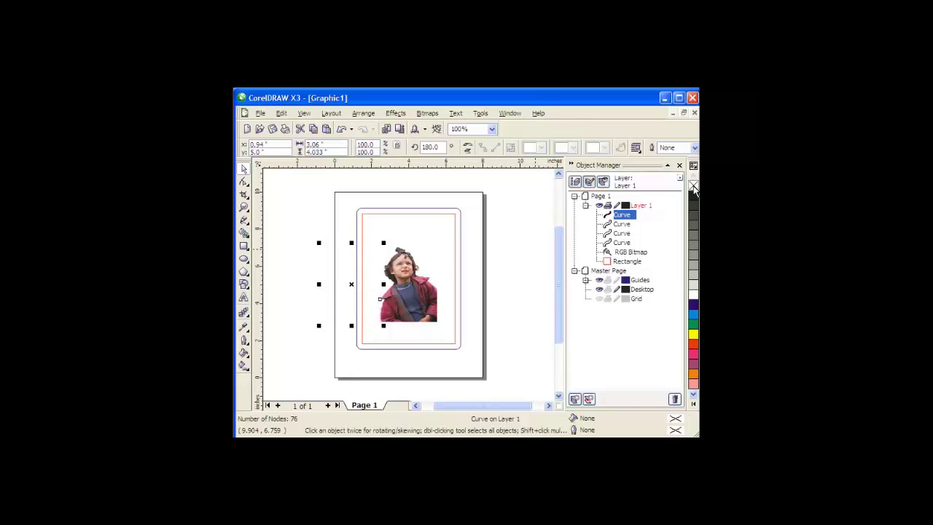
{"action": "right_click", "coordinate": [694, 348]}
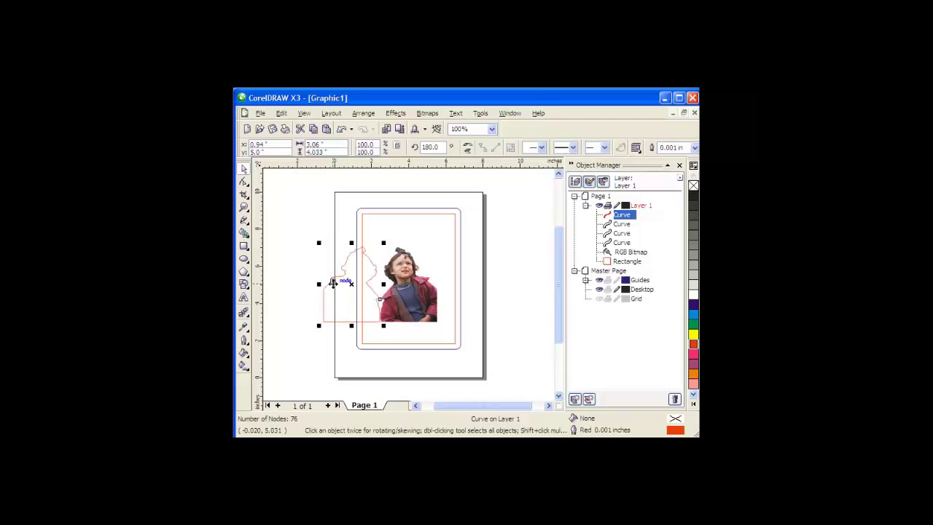
{"action": "left_click_drag", "start_coordinate": [318, 285], "coordinate": [443, 275]}
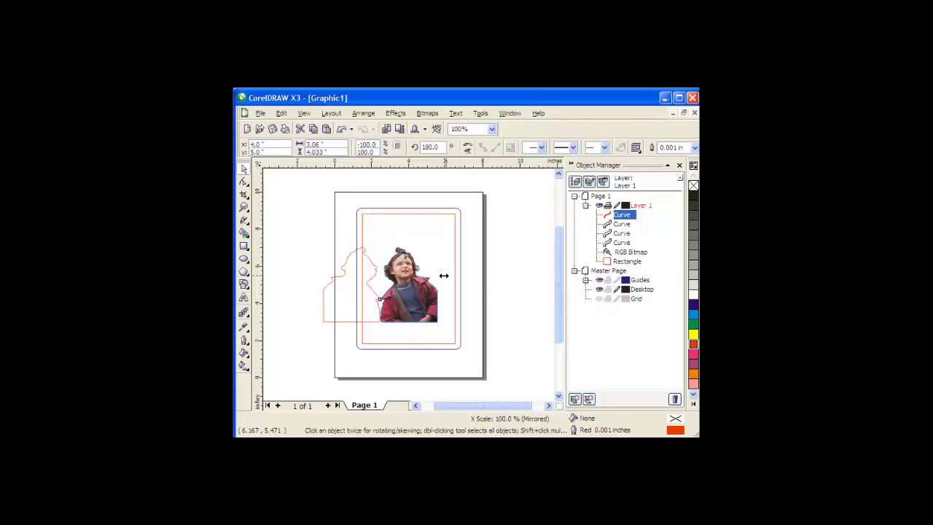
{"action": "key", "text": "ctrl+z"}
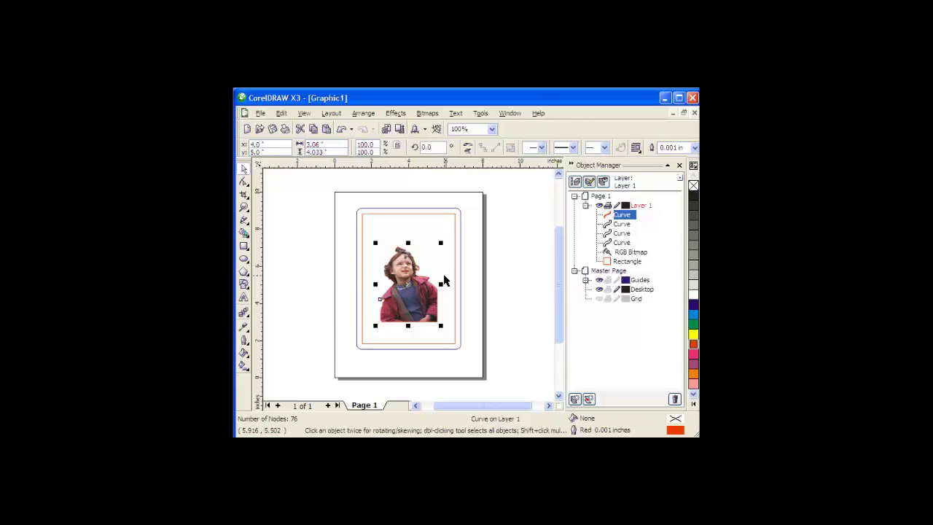
Step: Zoom in on the child's hair and set the red outline width to 0.014 inches
{"action": "key", "text": "shift+F2"}
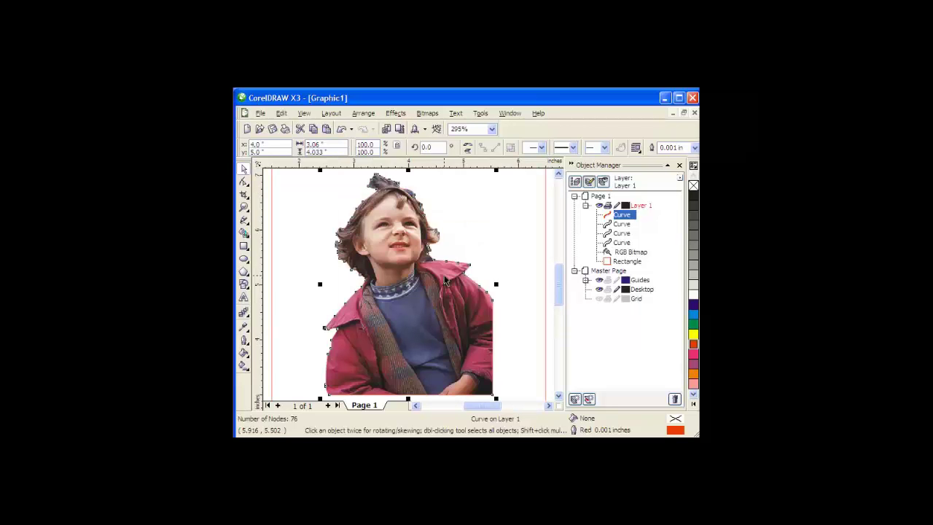
{"action": "left_click", "coordinate": [244, 208]}
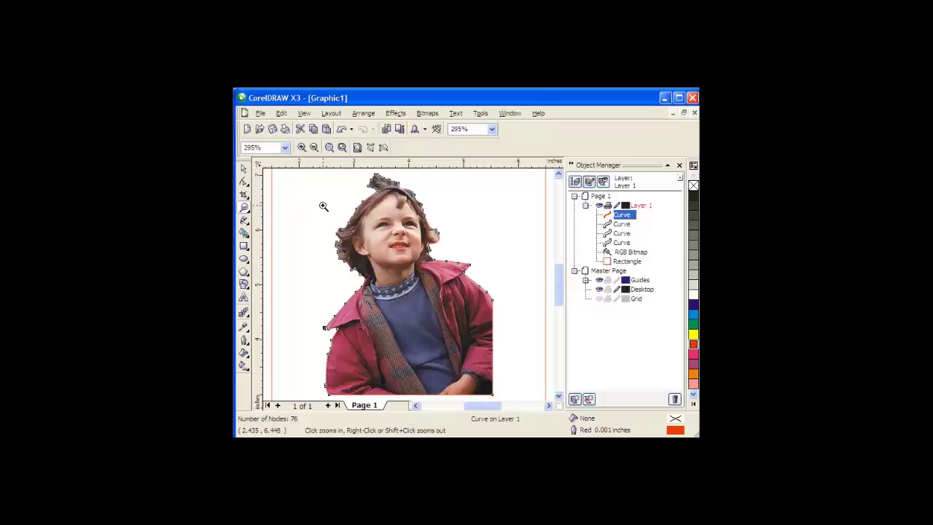
{"action": "left_click_drag", "start_coordinate": [324, 205], "coordinate": [372, 267]}
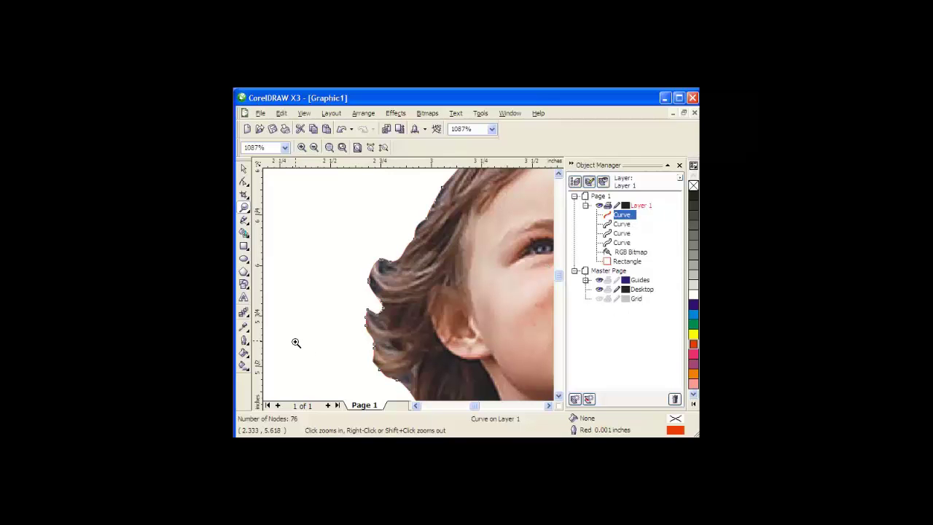
{"action": "left_click", "coordinate": [245, 340]}
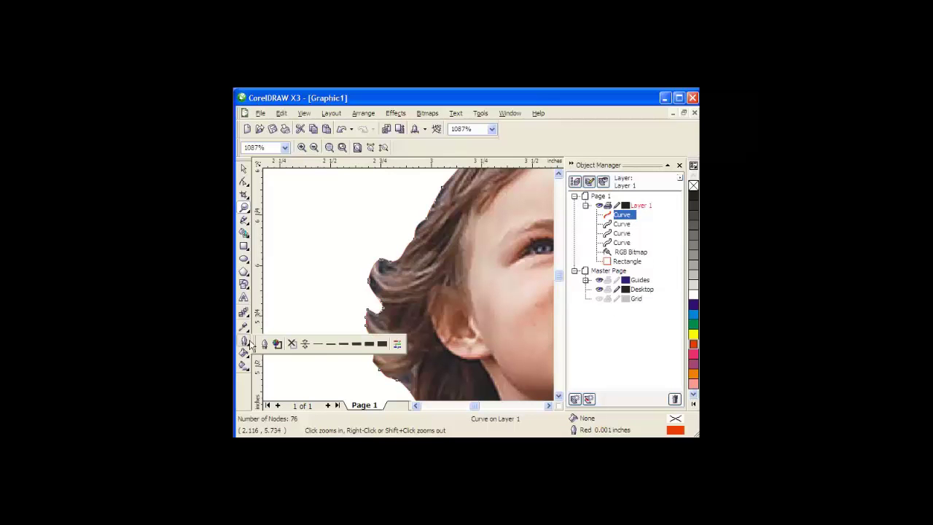
{"action": "left_click", "coordinate": [331, 343]}
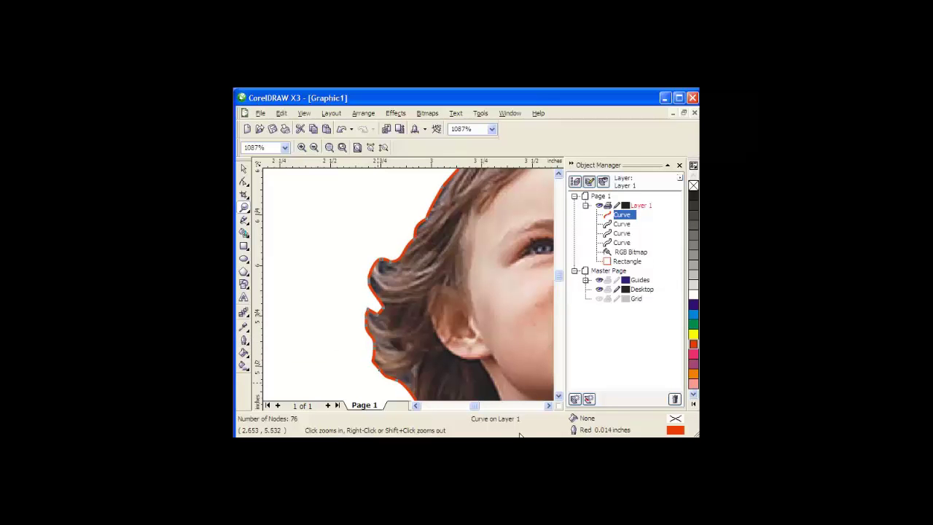
Step: Pan up along the top of the hair to check the outline, then view the whole page
{"action": "left_click", "coordinate": [556, 405]}
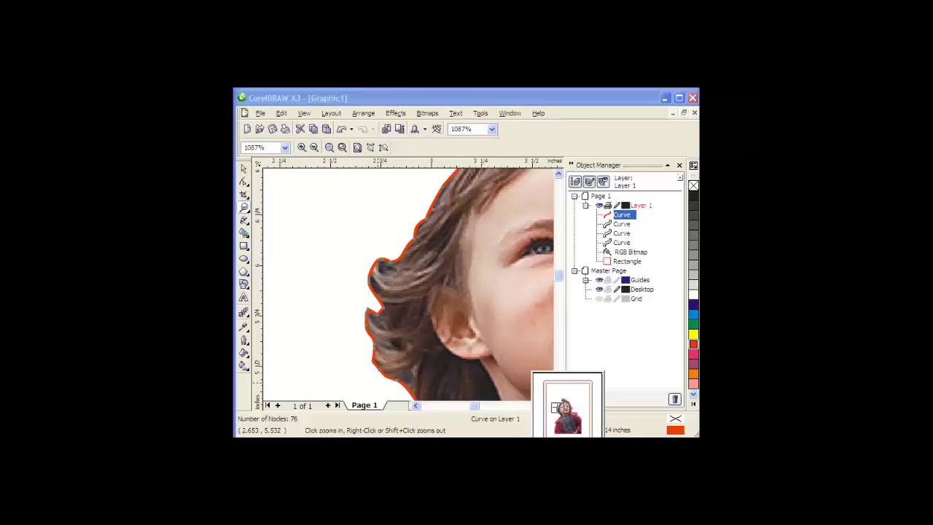
{"action": "left_click_drag", "start_coordinate": [556, 407], "coordinate": [577, 430]}
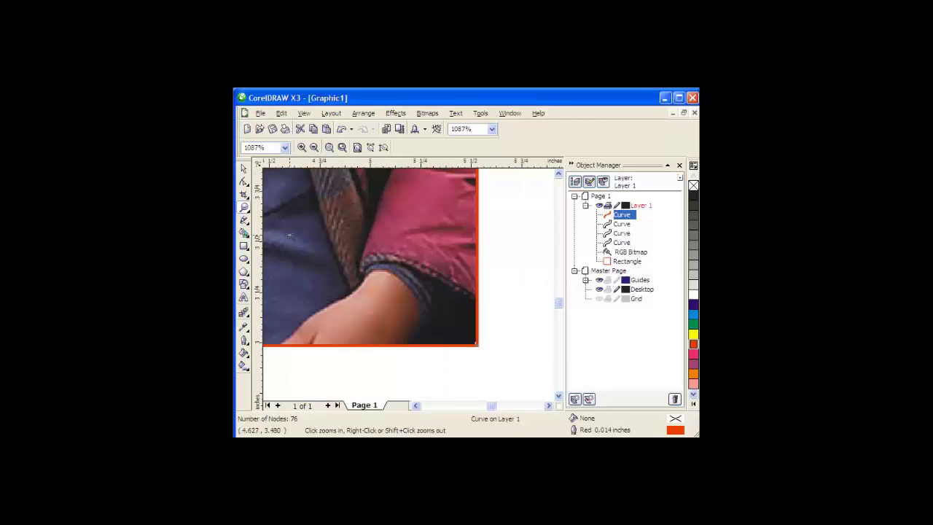
{"action": "key", "text": "shift+F4"}
Step: Move the photo and its red outline into the frame's lower-right corner, then select the outline curve
{"action": "key", "text": "space"}
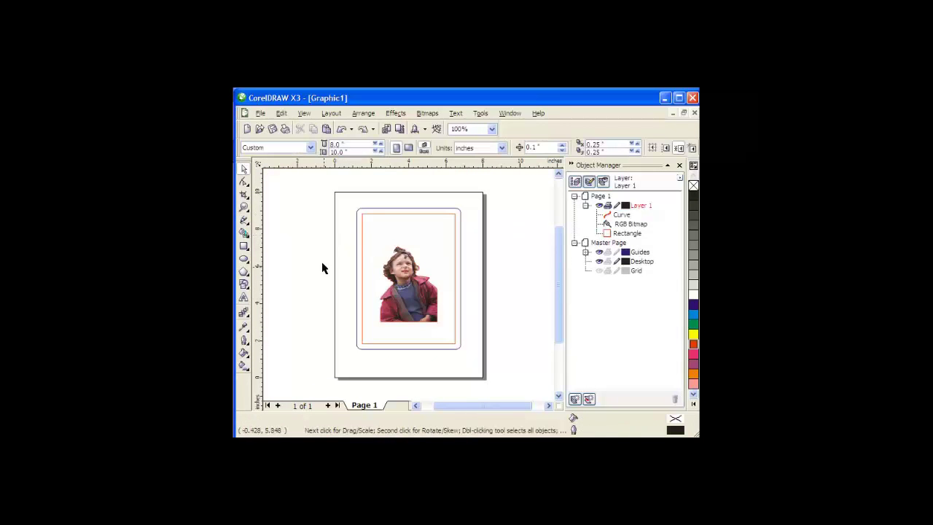
{"action": "left_click_drag", "start_coordinate": [318, 237], "coordinate": [477, 334]}
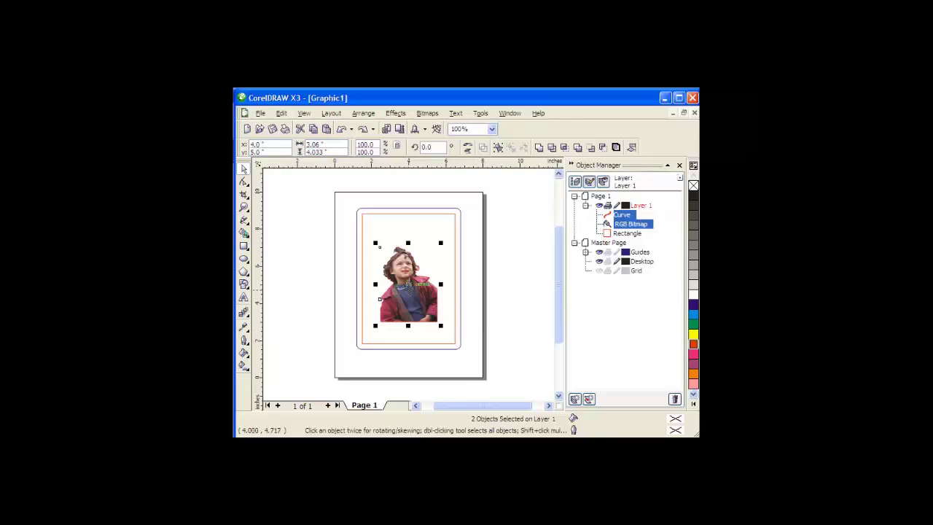
{"action": "left_click_drag", "start_coordinate": [407, 285], "coordinate": [433, 325]}
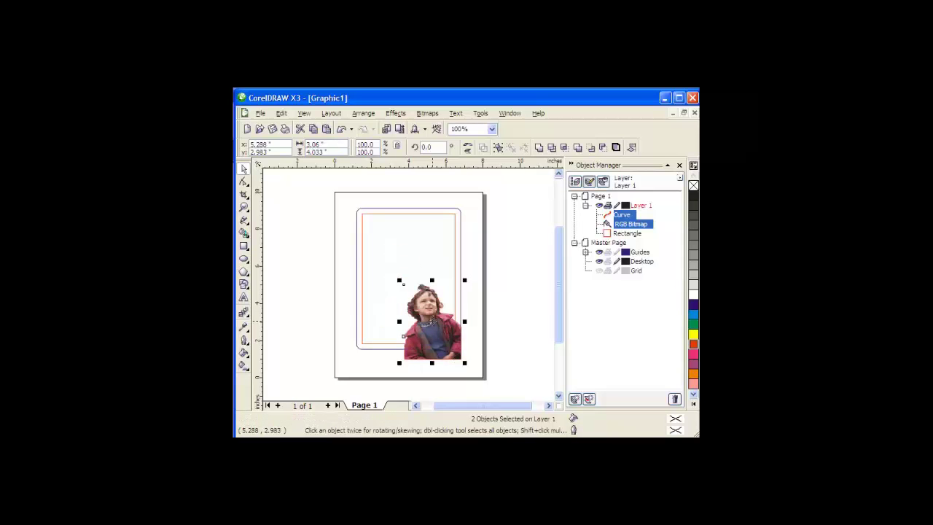
{"action": "left_click", "coordinate": [501, 316]}
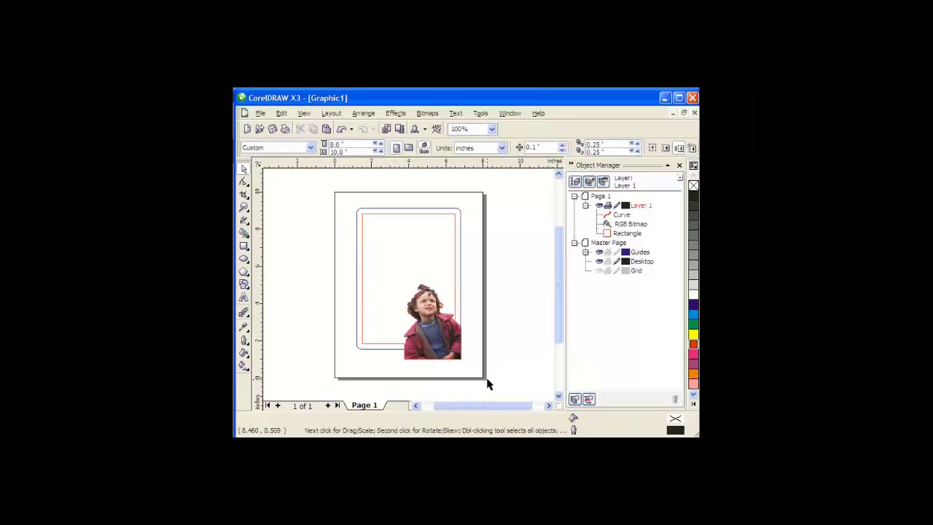
{"action": "left_click", "coordinate": [433, 337]}
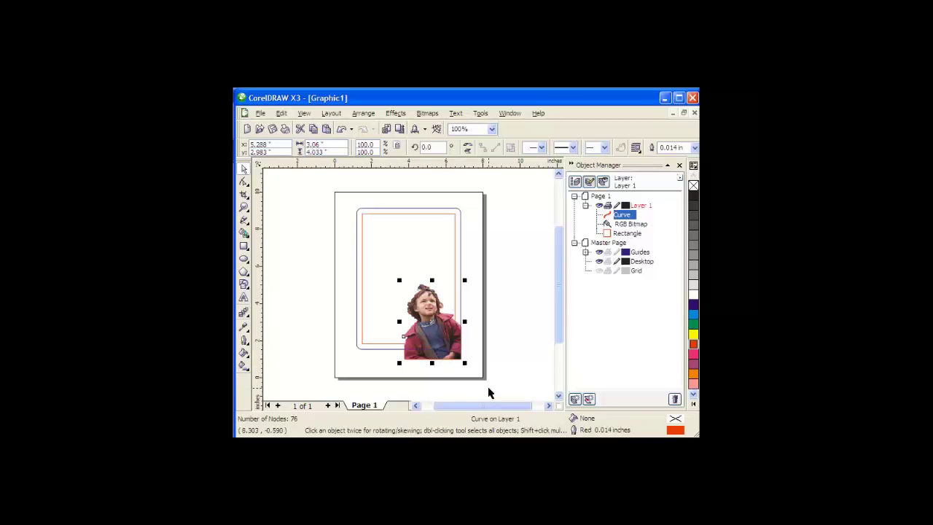
Step: Cycle the selection to the photo bitmap and shift it right, off the red outline
{"action": "key", "text": "Tab"}
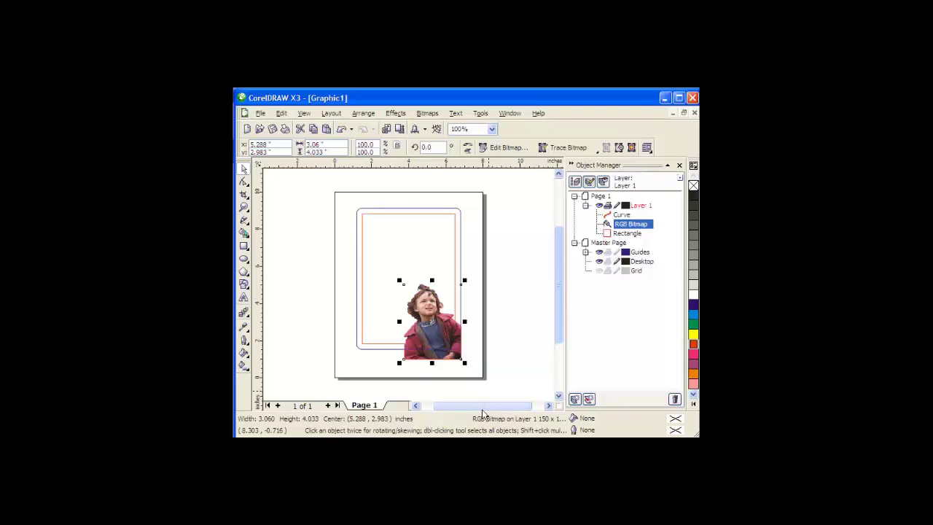
{"action": "key", "text": "Tab"}
{"action": "key", "text": "Tab"}
{"action": "key", "text": "Tab"}
{"action": "key", "text": "Tab"}
{"action": "key", "text": "Tab"}
{"action": "key", "text": "Tab"}
{"action": "key", "text": "Tab"}
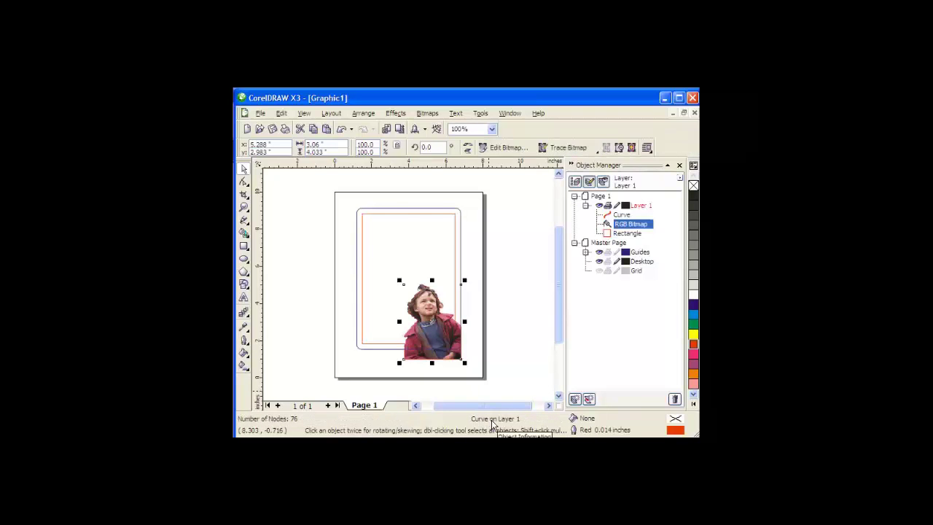
{"action": "key", "text": "Tab"}
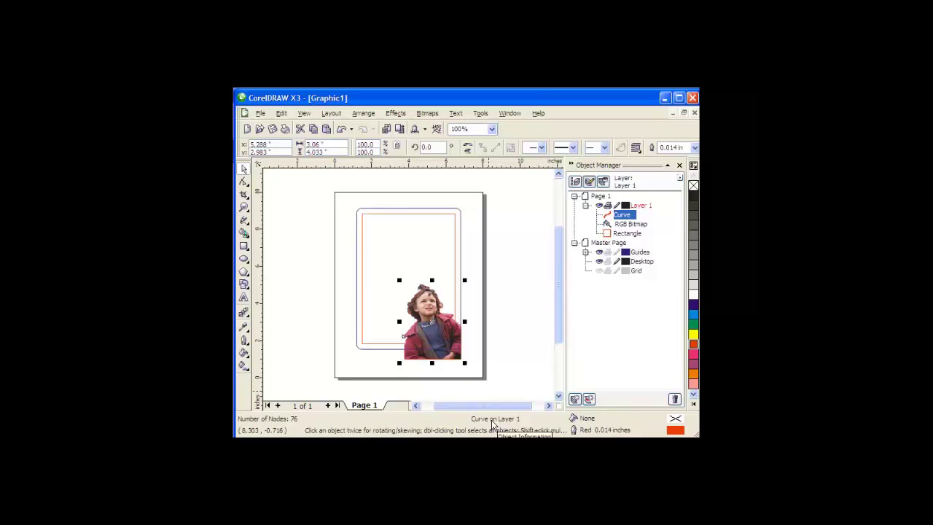
{"action": "key", "text": "Tab"}
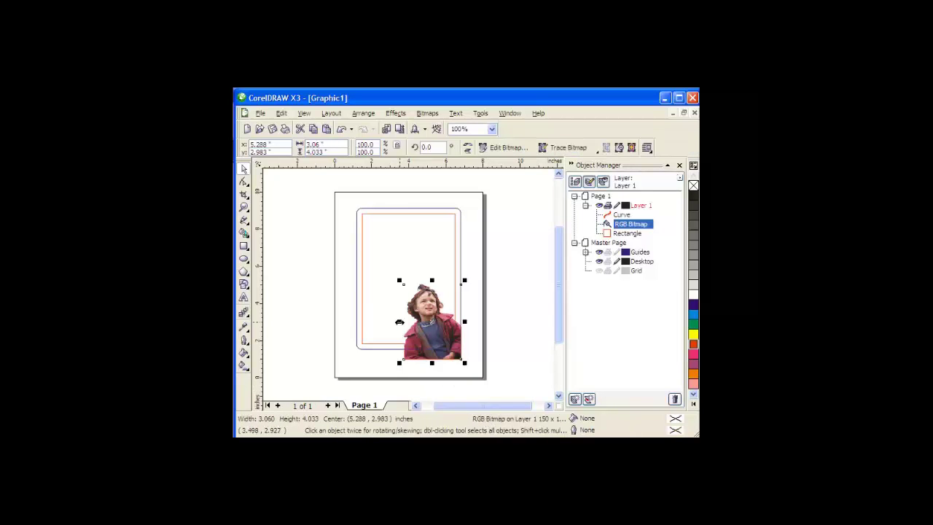
{"action": "left_click_drag", "start_coordinate": [399, 321], "coordinate": [503, 328]}
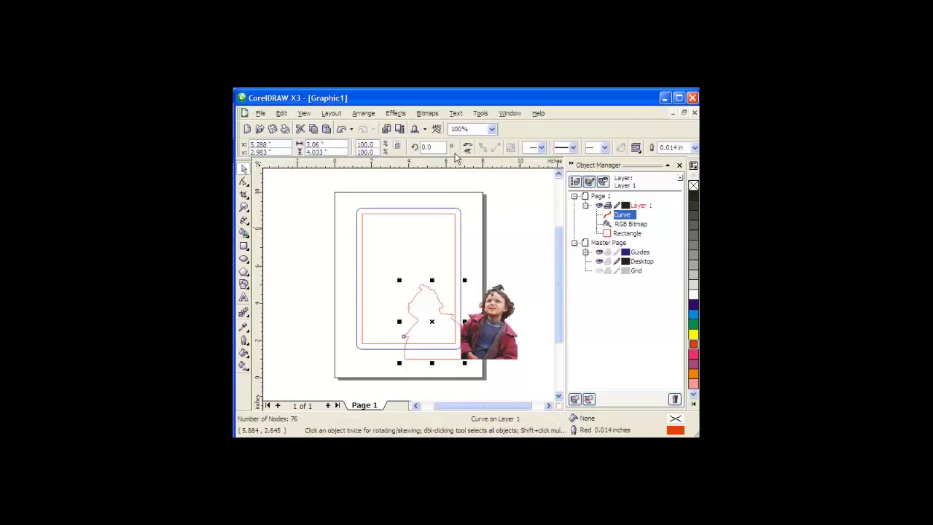
Step: Trim the red frame rectangle with the girl's outline in the Shaping docker, without keeping the source object
{"action": "left_click", "coordinate": [368, 118]}
{"action": "mouse_move", "coordinate": [405, 276]}
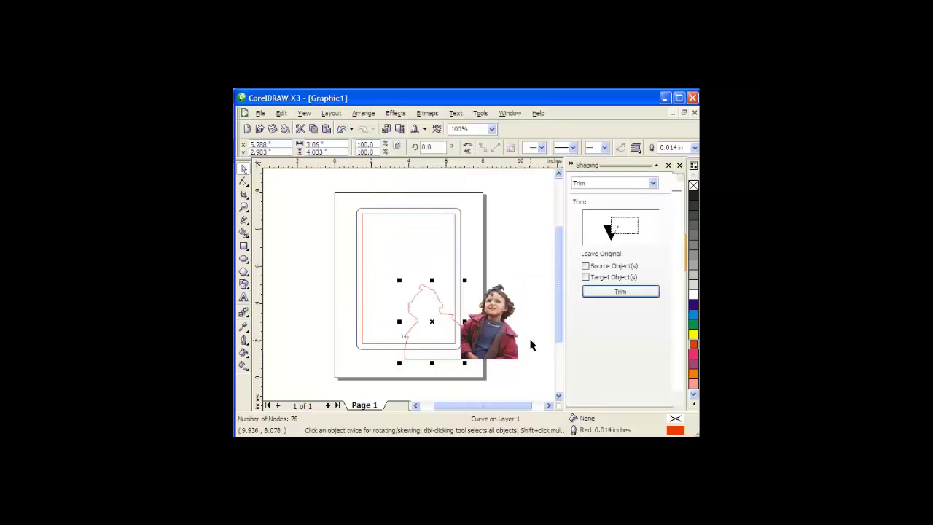
{"action": "left_click", "coordinate": [585, 267]}
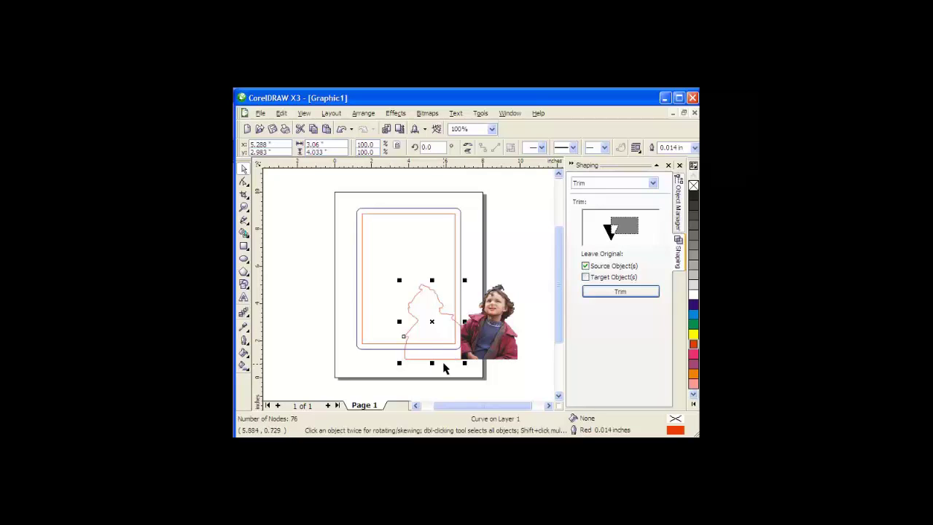
{"action": "left_click", "coordinate": [586, 267]}
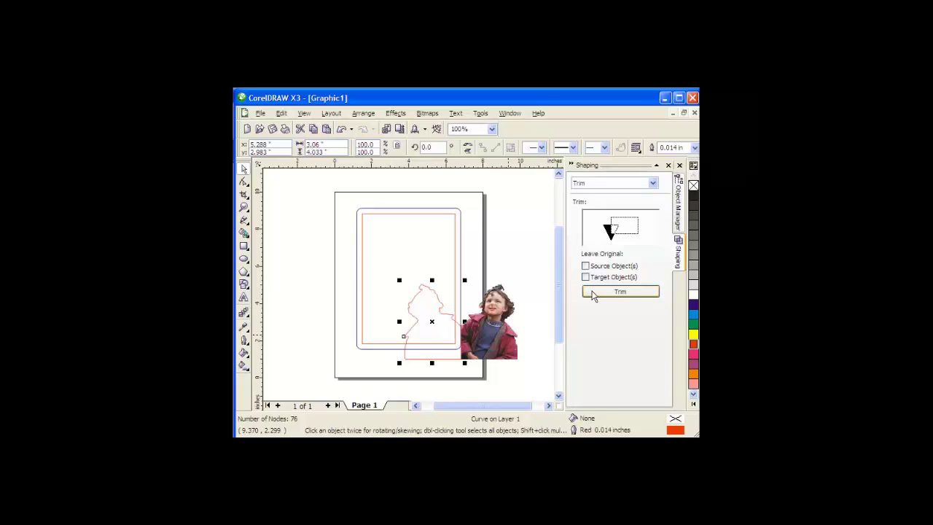
{"action": "left_click", "coordinate": [592, 293]}
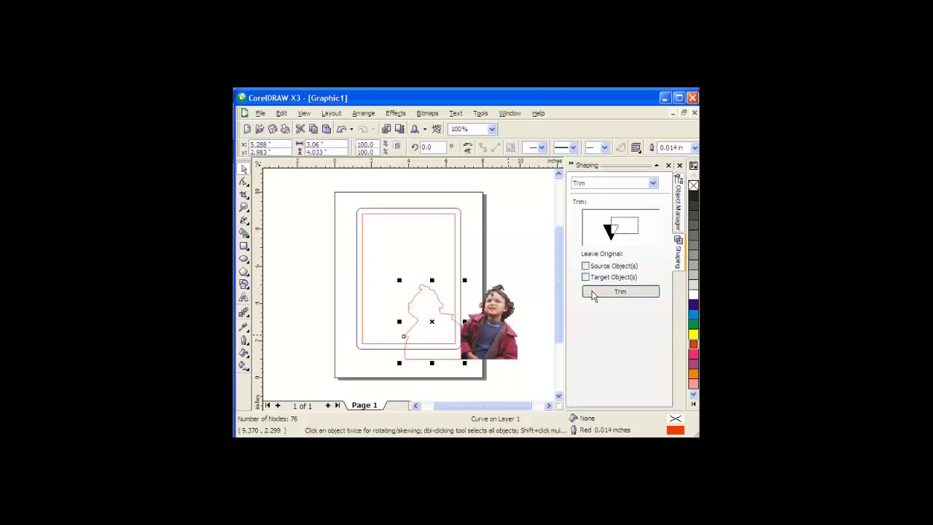
{"action": "left_click", "coordinate": [455, 235]}
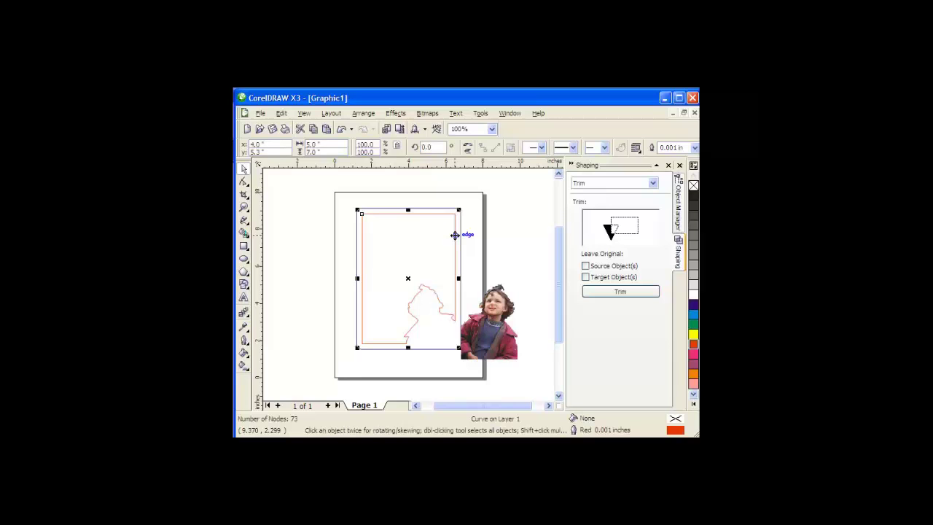
Step: Slide the child photo back left into the silhouette notch
{"action": "left_click", "coordinate": [504, 328]}
{"action": "left_click", "coordinate": [505, 325]}
{"action": "left_click_drag", "start_coordinate": [520, 325], "coordinate": [448, 325]}
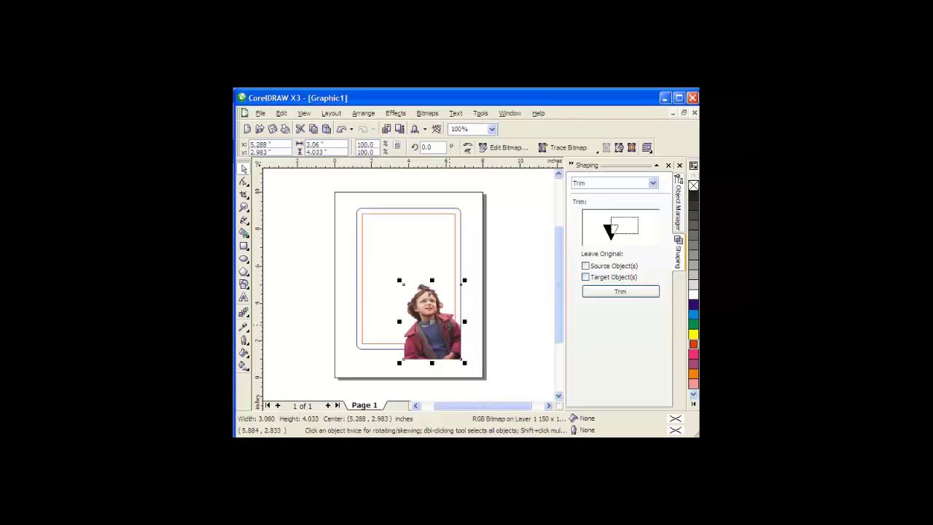
Step: Zoom in on the photo's lower-left edge and pan the close-up from the red hood to the face
{"action": "left_click", "coordinate": [244, 207]}
{"action": "left_click_drag", "start_coordinate": [392, 334], "coordinate": [416, 352]}
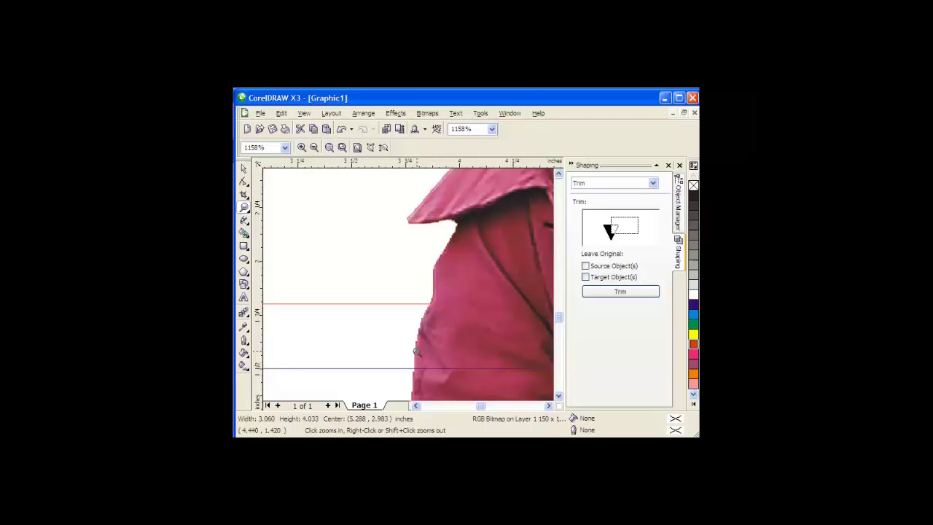
{"action": "left_click", "coordinate": [558, 413]}
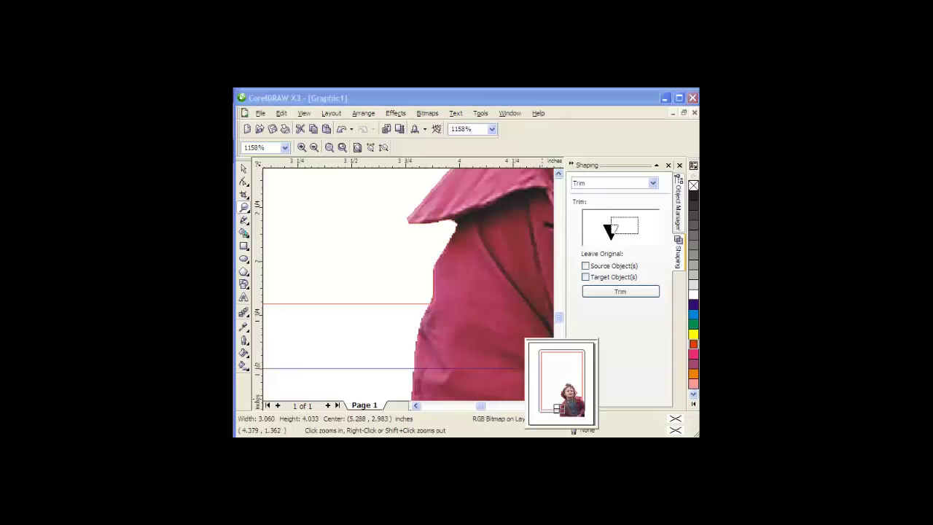
{"action": "left_click_drag", "start_coordinate": [557, 409], "coordinate": [582, 402]}
Step: Zoom to the whole page and select the child photo bitmap
{"action": "key", "text": "shift+F4"}
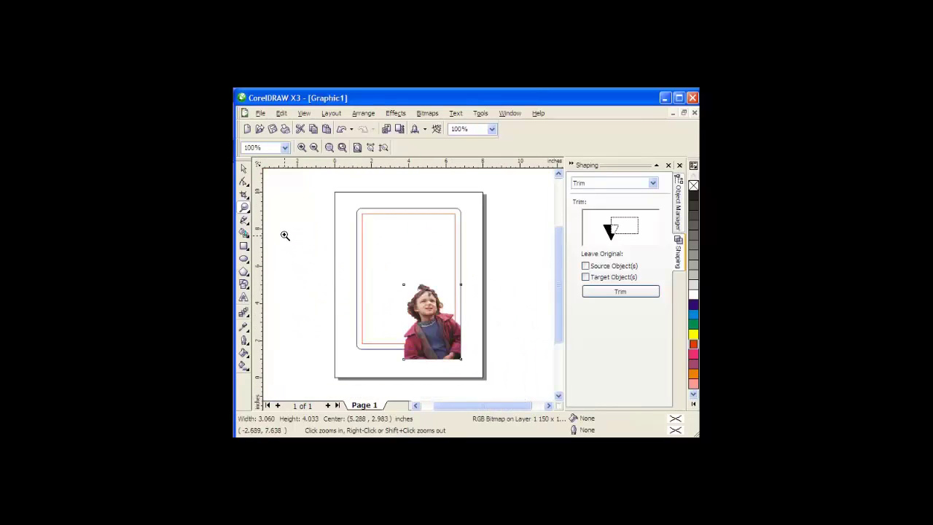
{"action": "scroll", "coordinate": [287, 241], "scroll_direction": "up", "scroll_amount": 4}
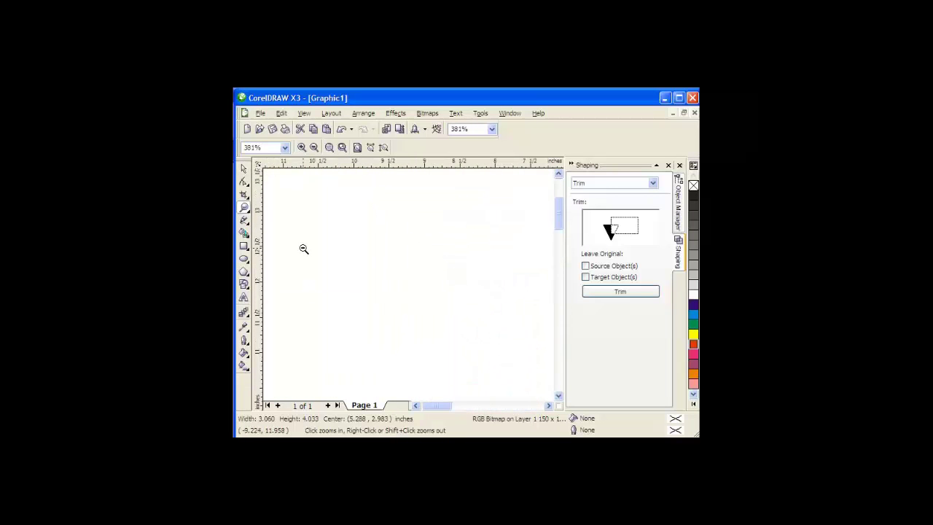
{"action": "scroll", "coordinate": [304, 248], "scroll_direction": "down", "scroll_amount": 4}
{"action": "left_click", "coordinate": [244, 169]}
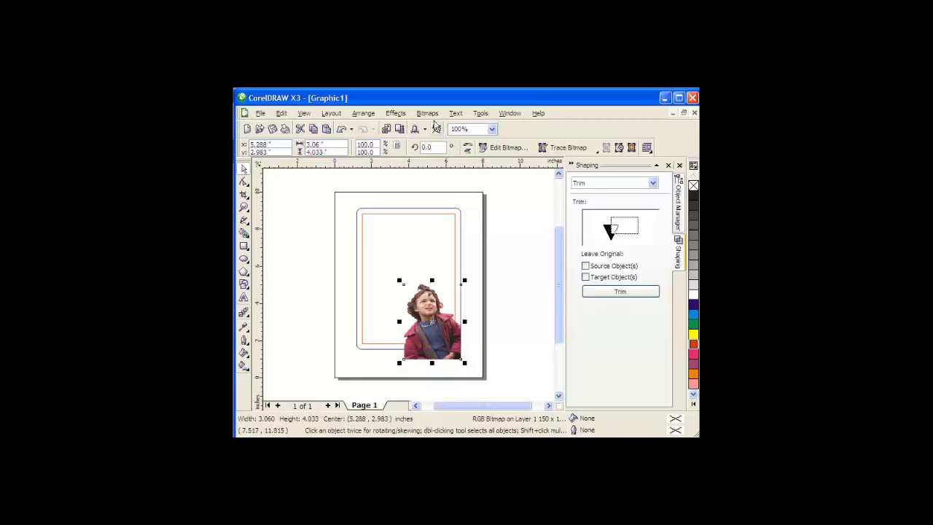
Step: Apply an Ellipse vignette to the photo with offset 115 and fade 21, previewing first
{"action": "left_click", "coordinate": [428, 115]}
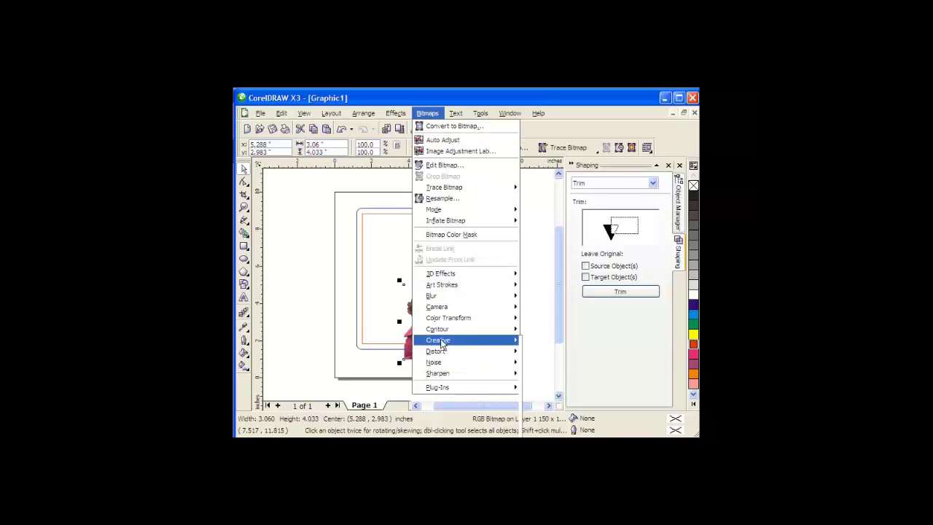
{"action": "mouse_move", "coordinate": [441, 344]}
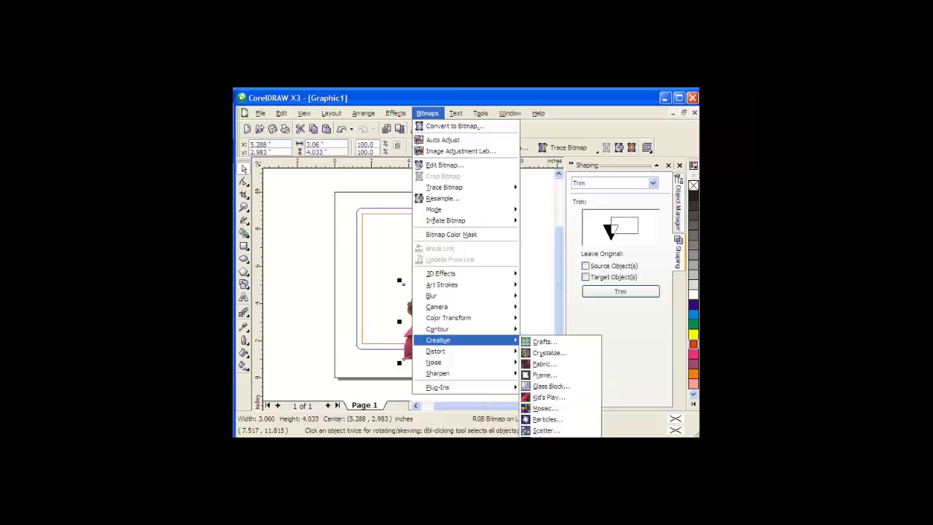
{"action": "left_click", "coordinate": [547, 463]}
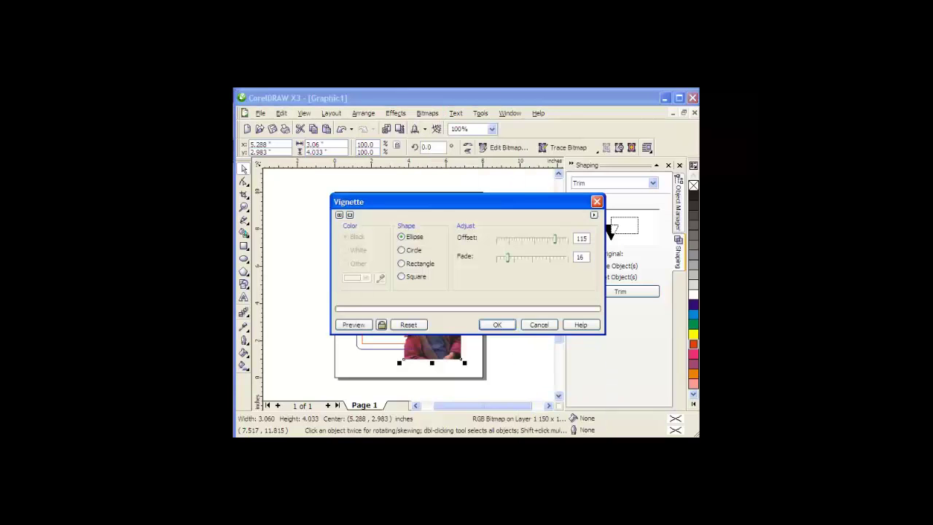
{"action": "left_click_drag", "start_coordinate": [425, 202], "coordinate": [503, 142]}
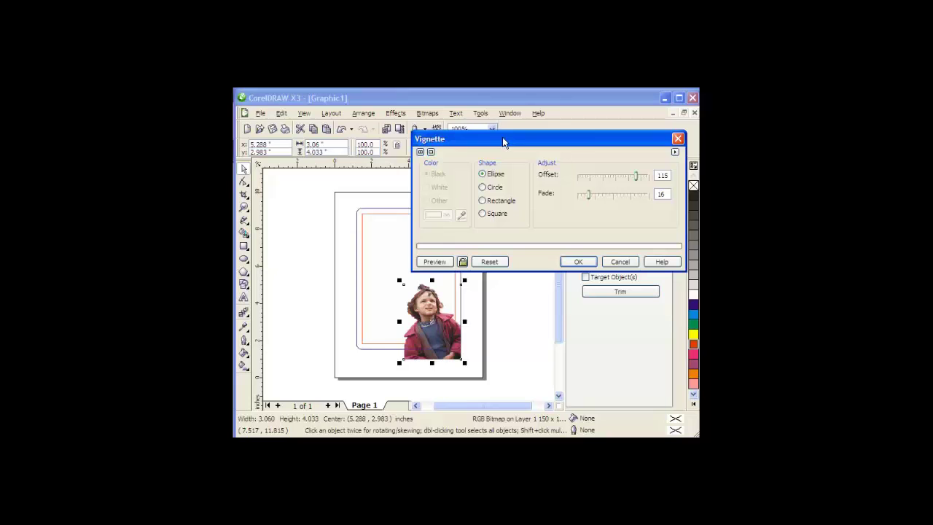
{"action": "left_click_drag", "start_coordinate": [589, 195], "coordinate": [646, 211]}
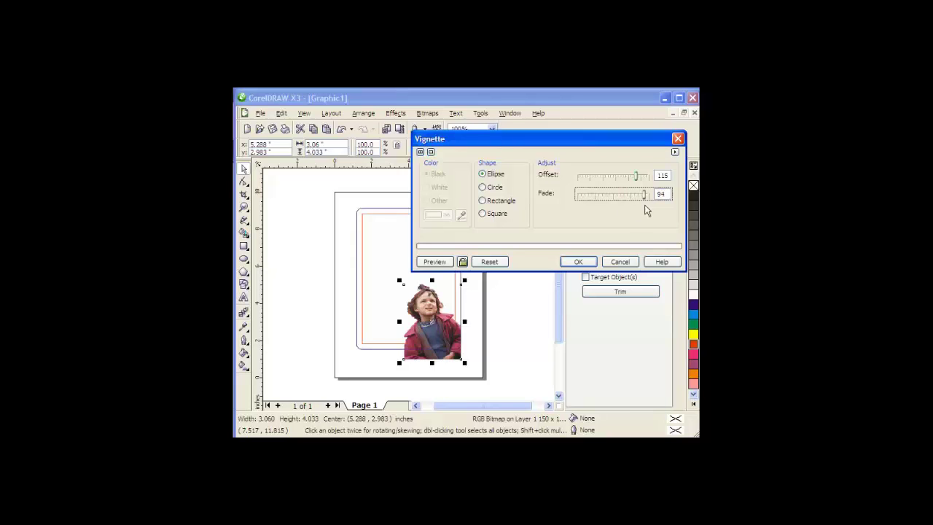
{"action": "left_click", "coordinate": [433, 262]}
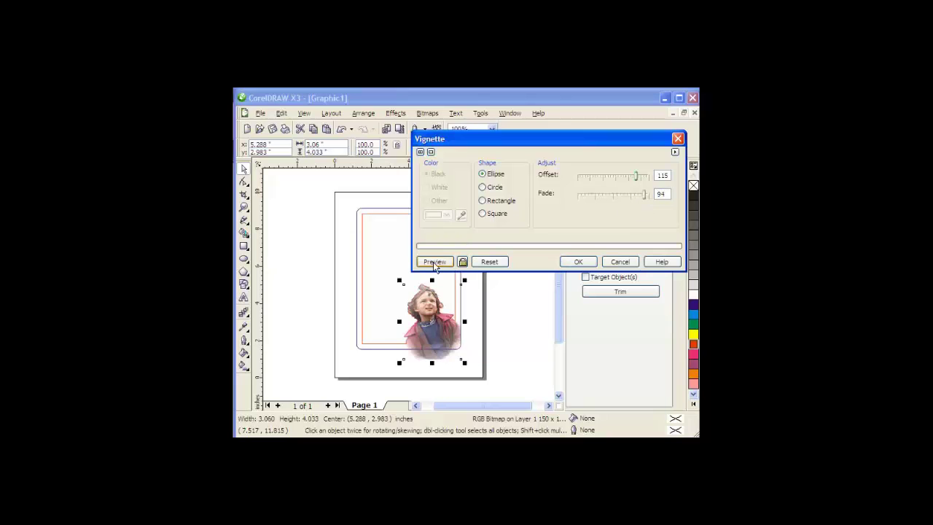
{"action": "left_click", "coordinate": [644, 196]}
{"action": "left_click_drag", "start_coordinate": [644, 196], "coordinate": [592, 197]}
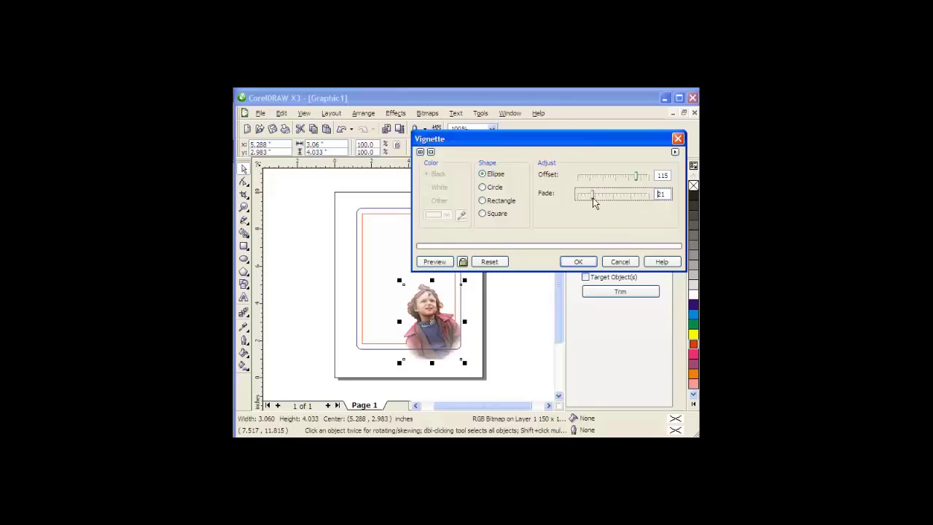
{"action": "left_click", "coordinate": [436, 262]}
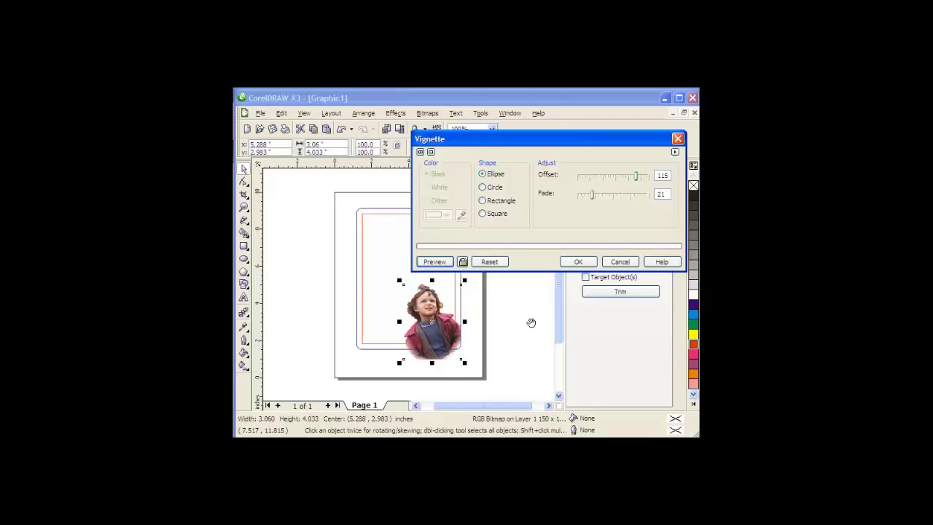
{"action": "left_click", "coordinate": [577, 264]}
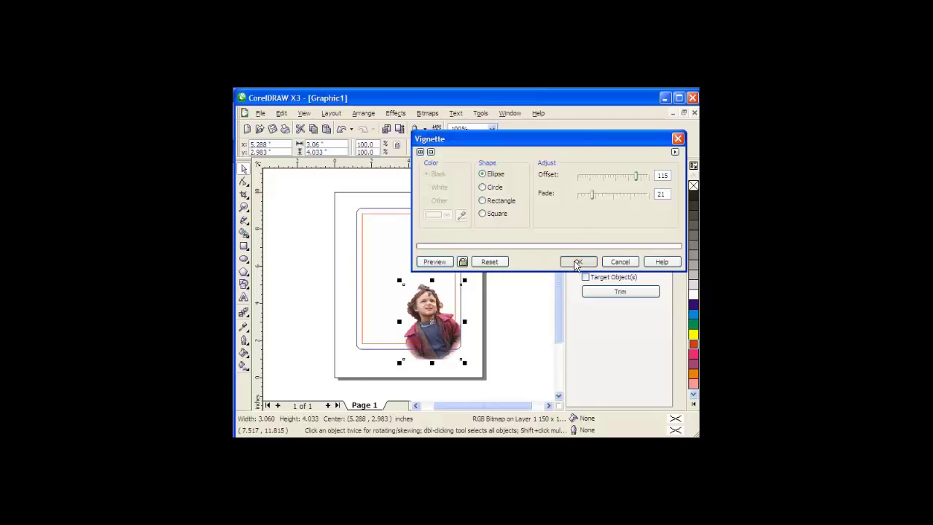
Step: Convert the photo to Black and White (1-bit) using Jarvis dithering at intensity 75
{"action": "left_click", "coordinate": [429, 115]}
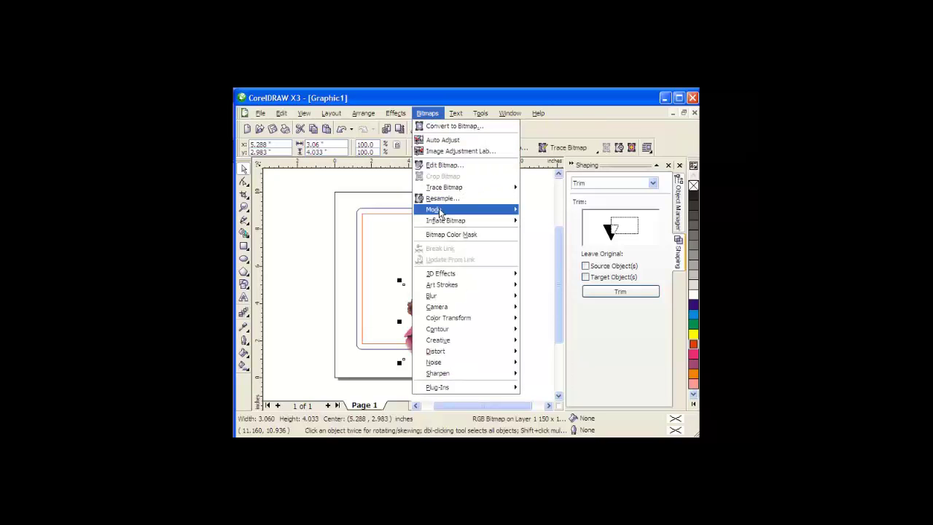
{"action": "mouse_move", "coordinate": [441, 212]}
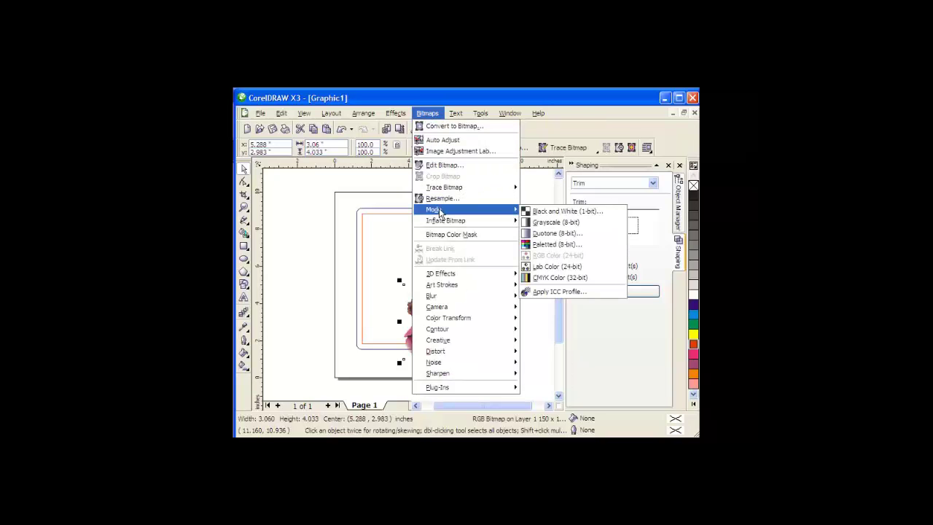
{"action": "left_click", "coordinate": [557, 213]}
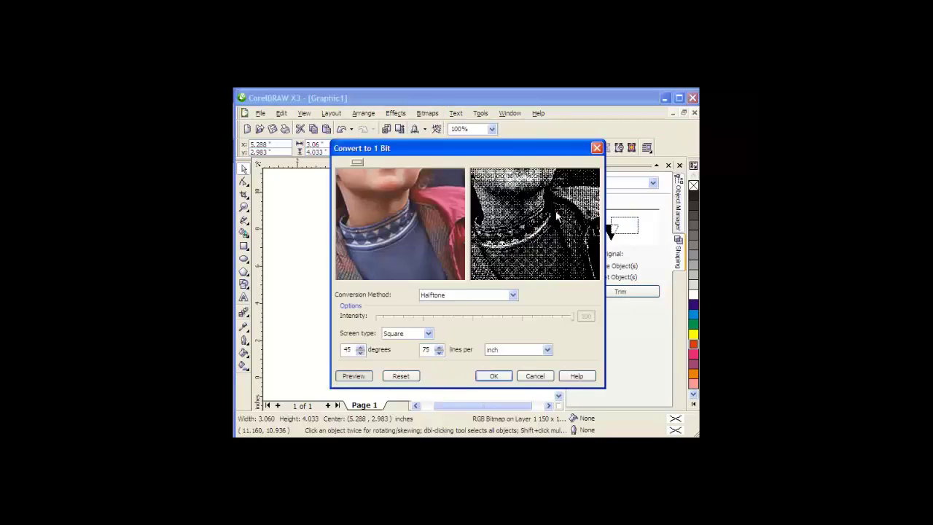
{"action": "left_click", "coordinate": [513, 294]}
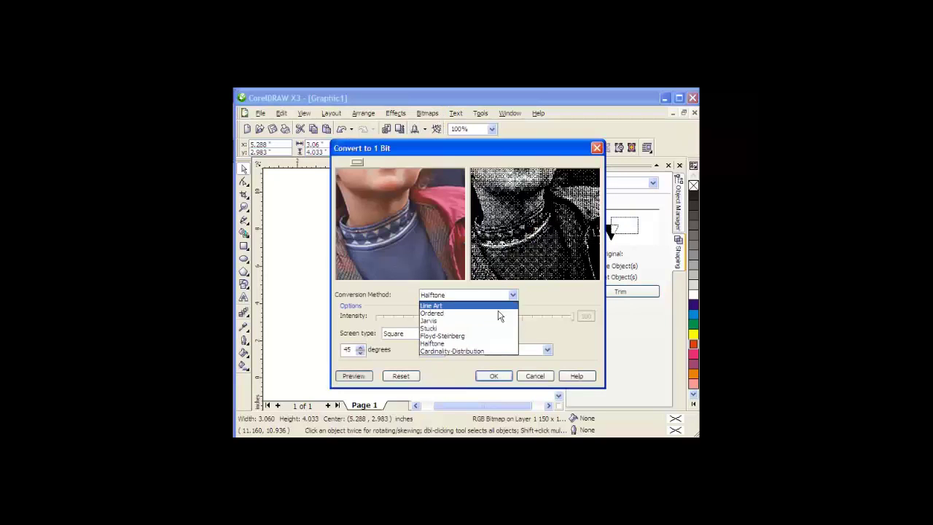
{"action": "left_click", "coordinate": [436, 322]}
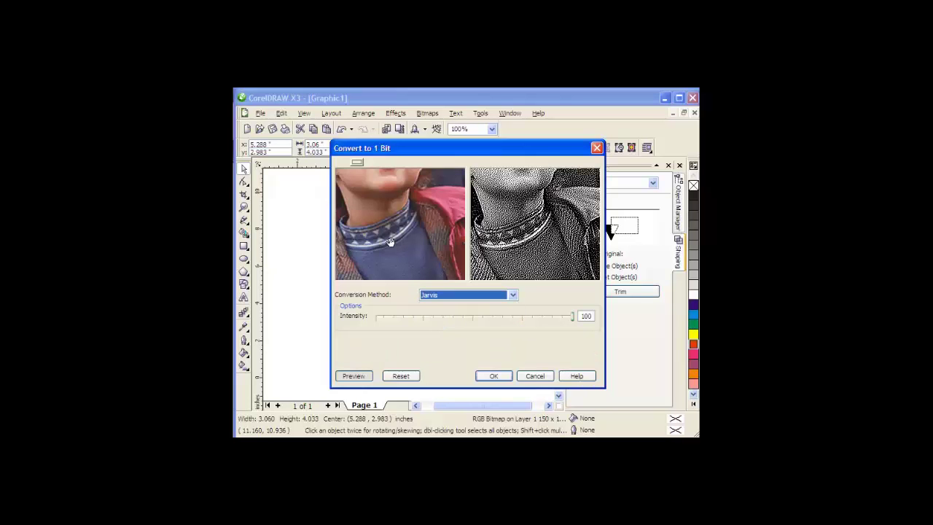
{"action": "left_click_drag", "start_coordinate": [385, 196], "coordinate": [414, 280]}
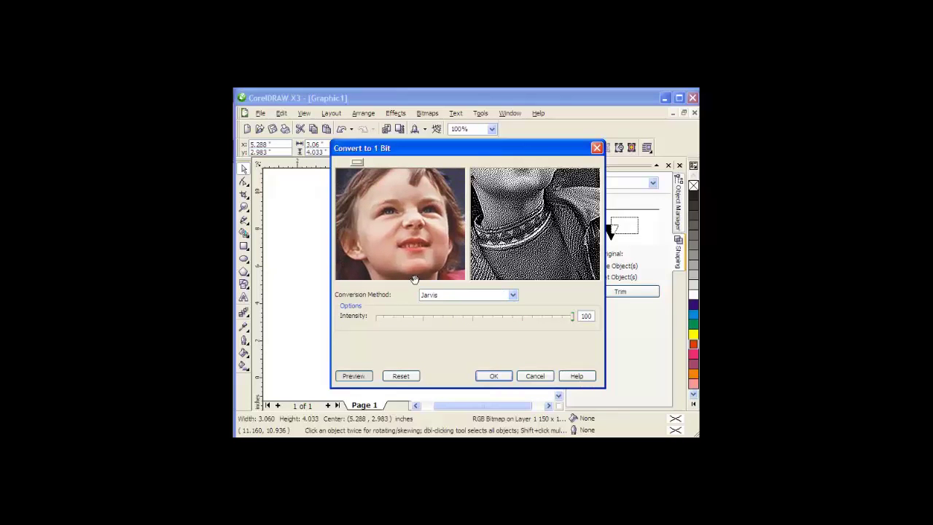
{"action": "left_click", "coordinate": [561, 317]}
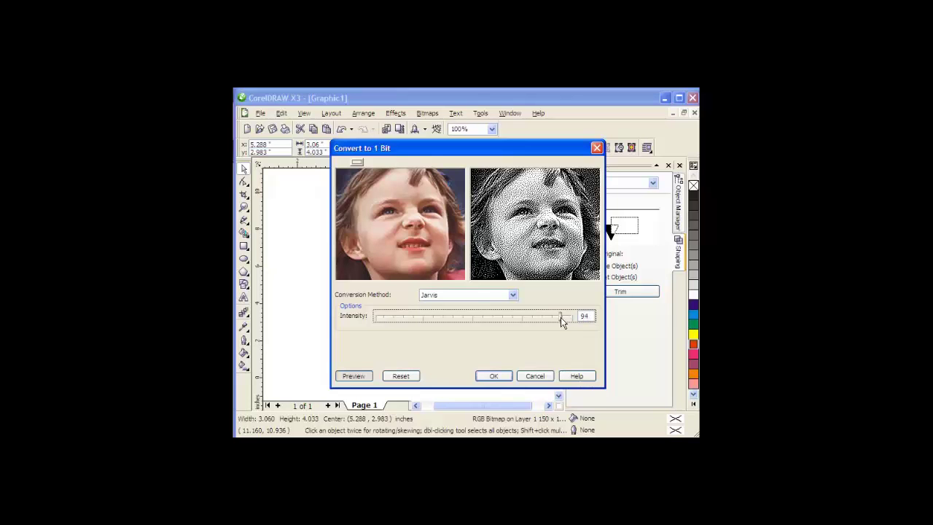
{"action": "left_click_drag", "start_coordinate": [561, 317], "coordinate": [529, 315]}
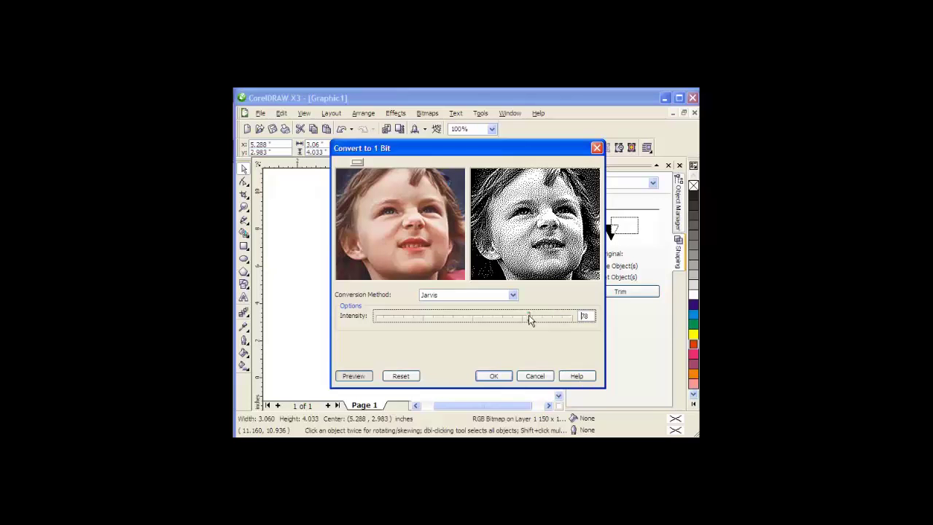
{"action": "left_click_drag", "start_coordinate": [529, 318], "coordinate": [524, 319]}
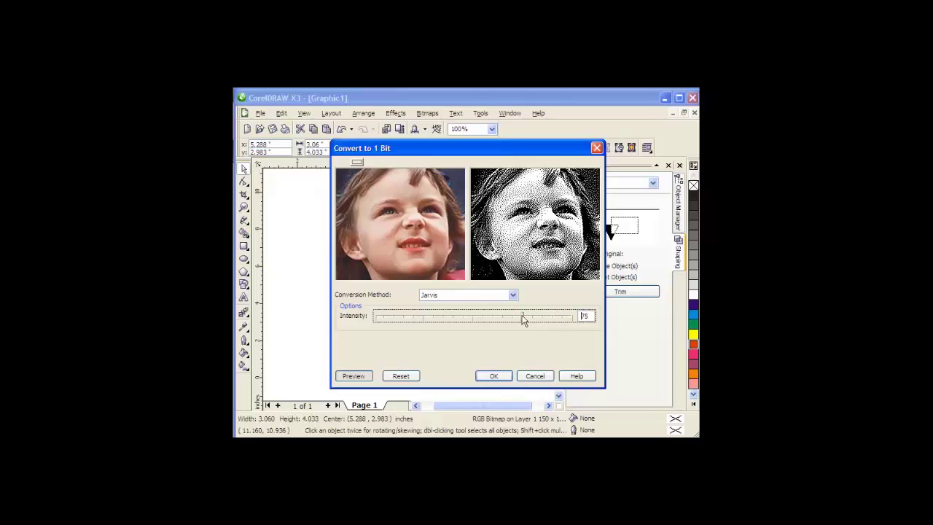
{"action": "left_click", "coordinate": [494, 377]}
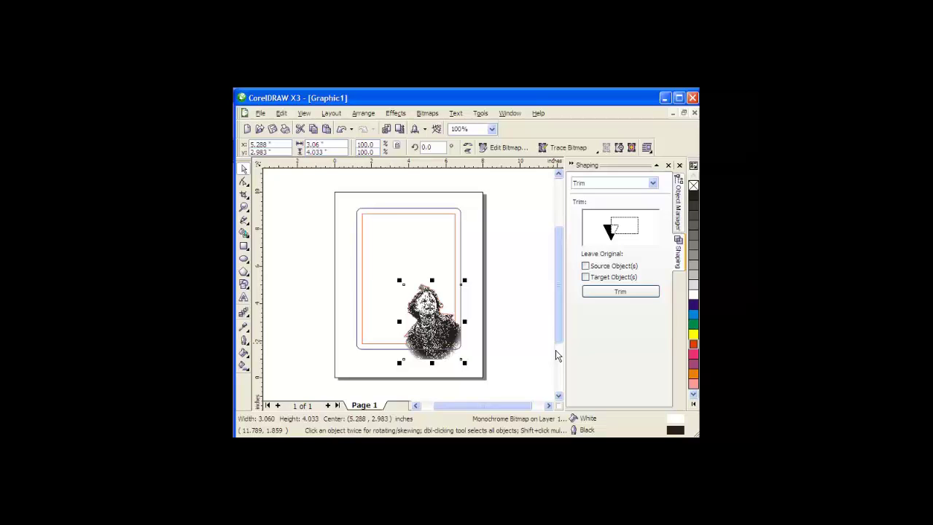
{"action": "key", "text": "shift+F2"}
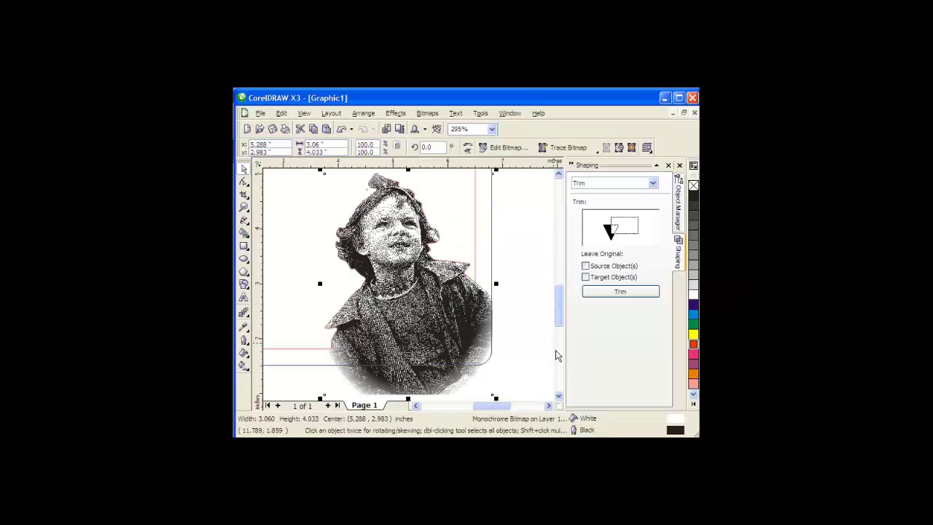
{"action": "key", "text": "F3"}
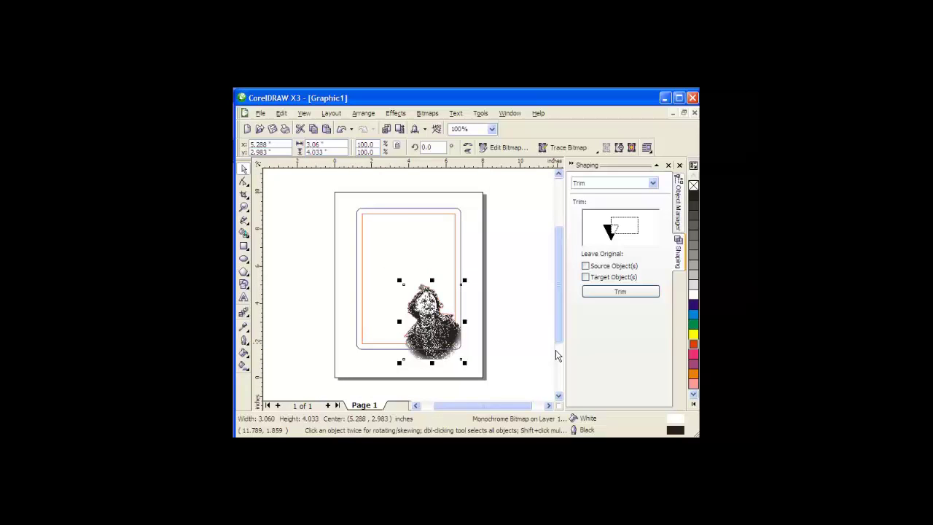